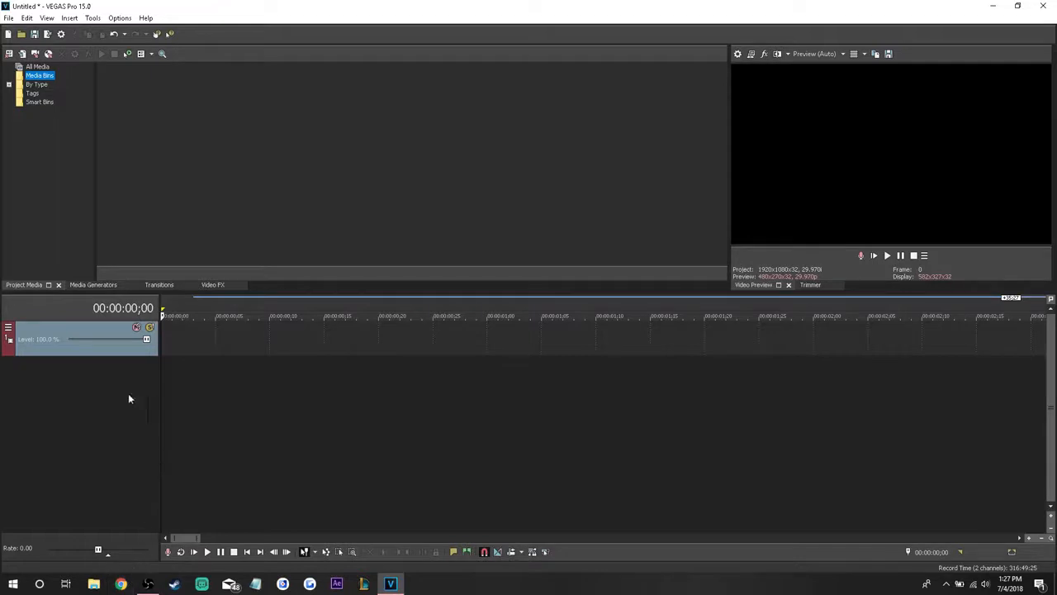
- Add a Default Text event from the (Legacy) Text generator at the start of the empty video track
{"action": "left_click", "coordinate": [106, 284]}
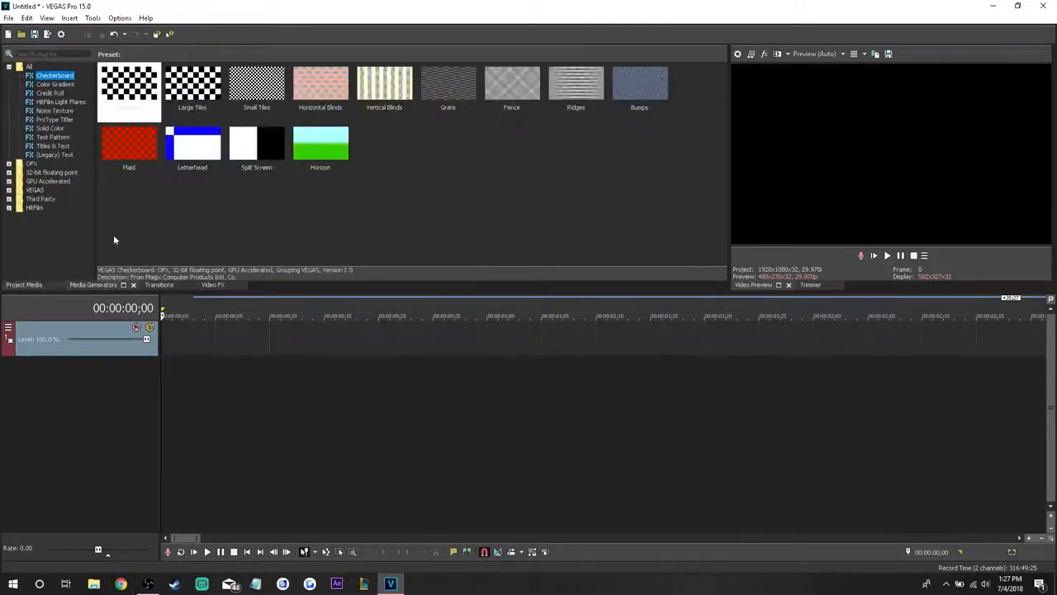
{"action": "left_click", "coordinate": [60, 155]}
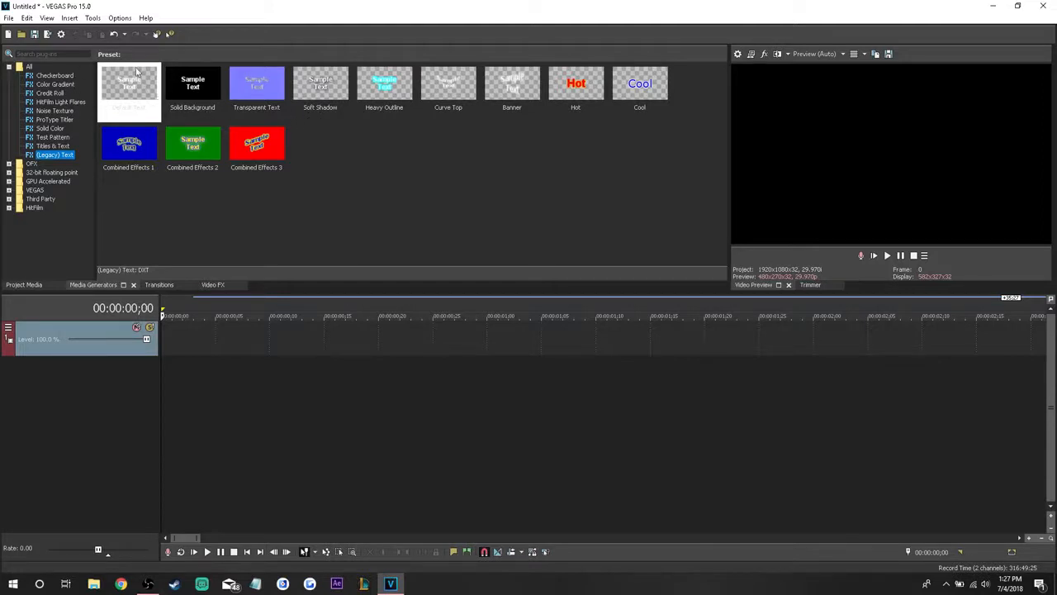
{"action": "left_click_drag", "start_coordinate": [129, 78], "coordinate": [379, 283]}
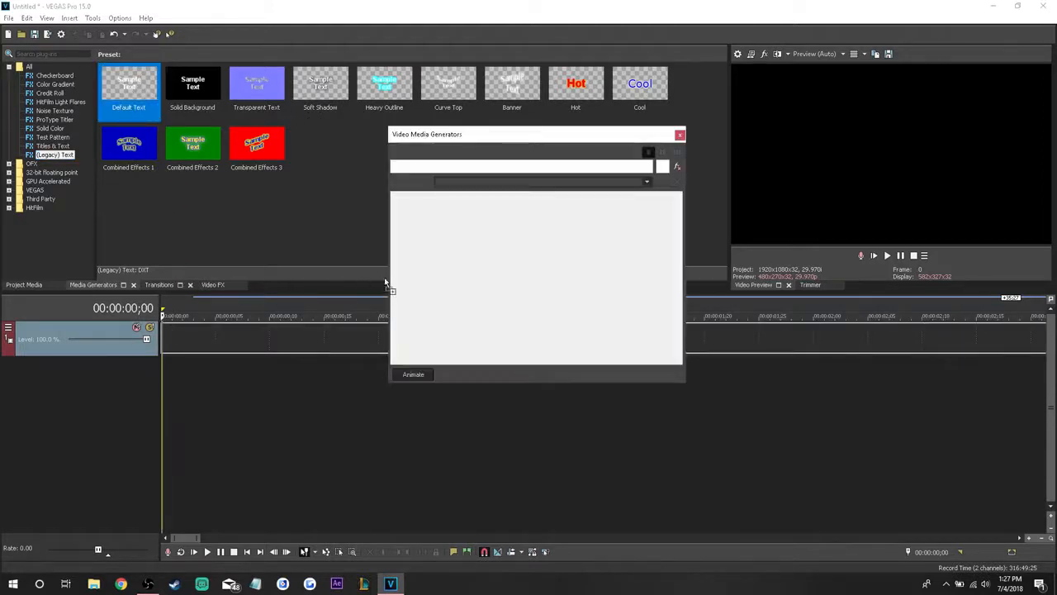
- Replace the sample text of the new event with 0000 and close the generator settings
{"action": "left_click", "coordinate": [427, 271]}
{"action": "key", "text": "Delete"}
{"action": "key", "text": "Delete"}
{"action": "key", "text": "Delete"}
{"action": "key", "text": "Delete"}
{"action": "key", "text": "Delete"}
{"action": "key", "text": "Delete"}
{"action": "key", "text": "Delete"}
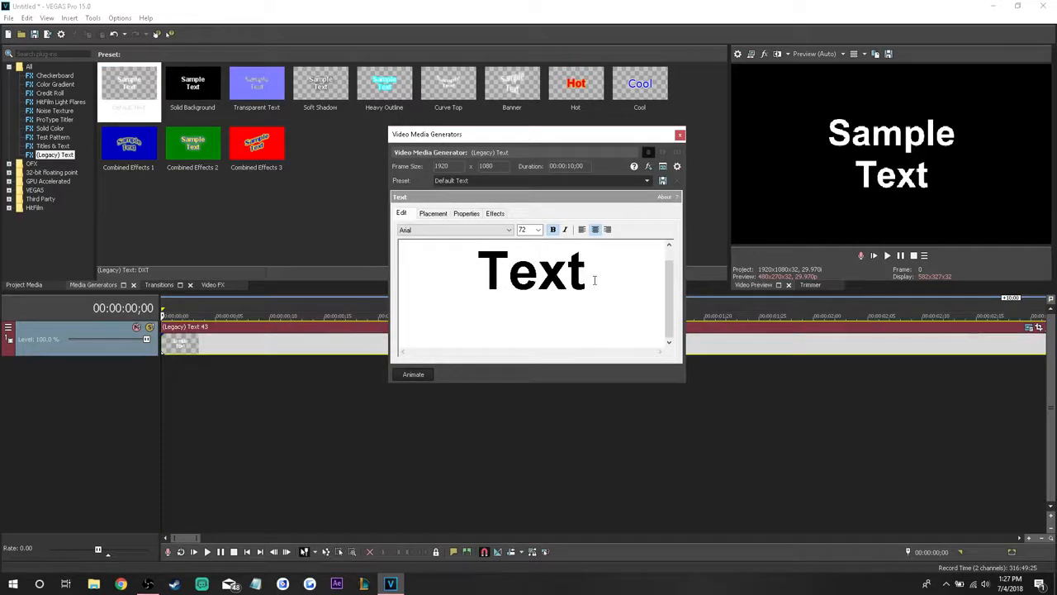
{"action": "key", "text": "ctrl+z"}
{"action": "key", "text": "Delete"}
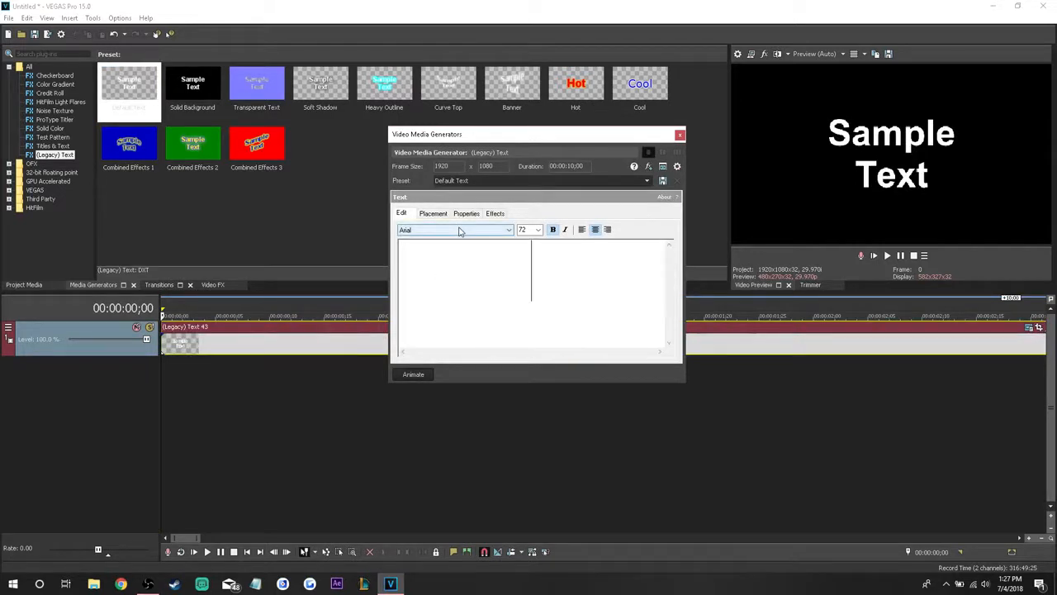
{"action": "type", "text": "0000"}
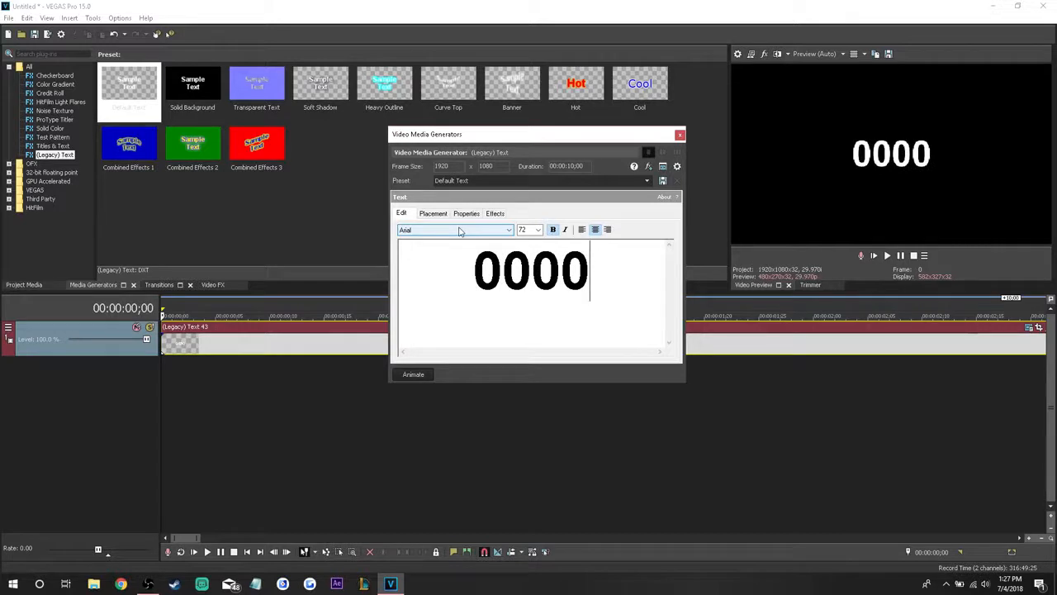
{"action": "left_click", "coordinate": [680, 135]}
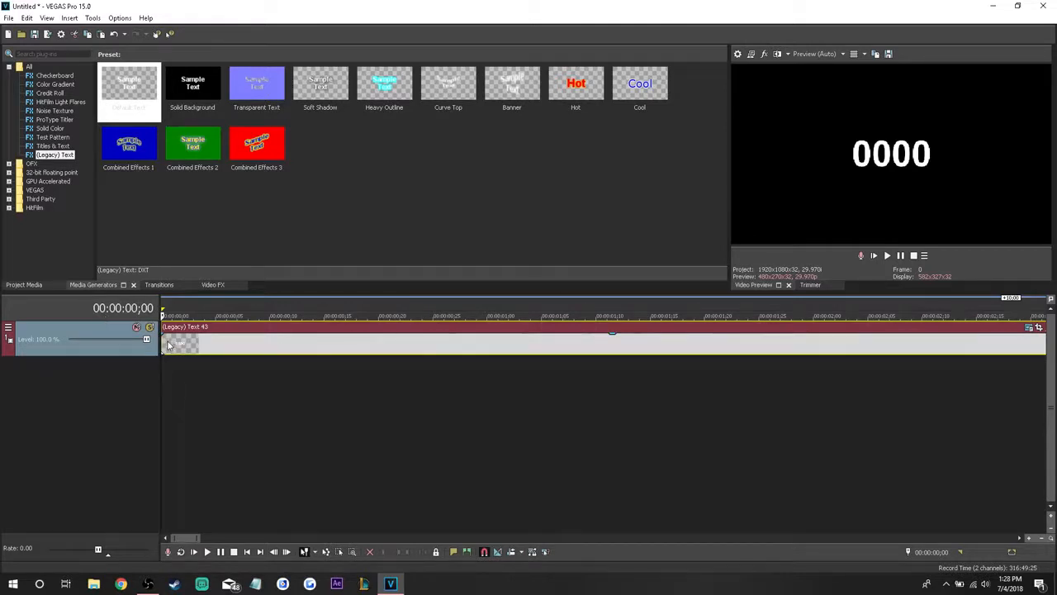
- Split the 0000 text event three frames in and delete the remainder after the cut
{"action": "key", "text": "Right"}
{"action": "key", "text": "Right"}
{"action": "key", "text": "Right"}
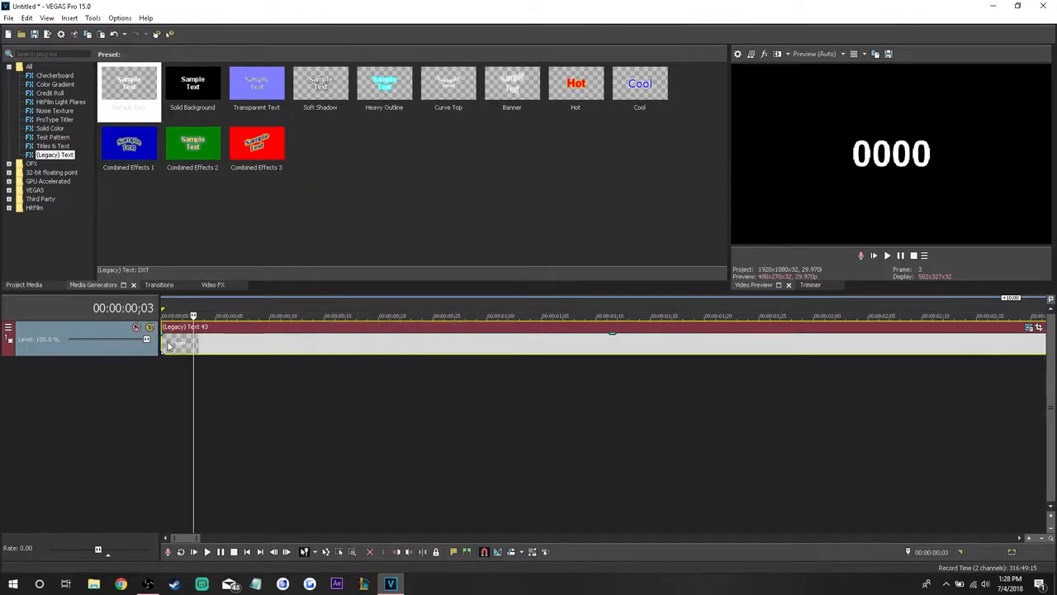
{"action": "key", "text": "s"}
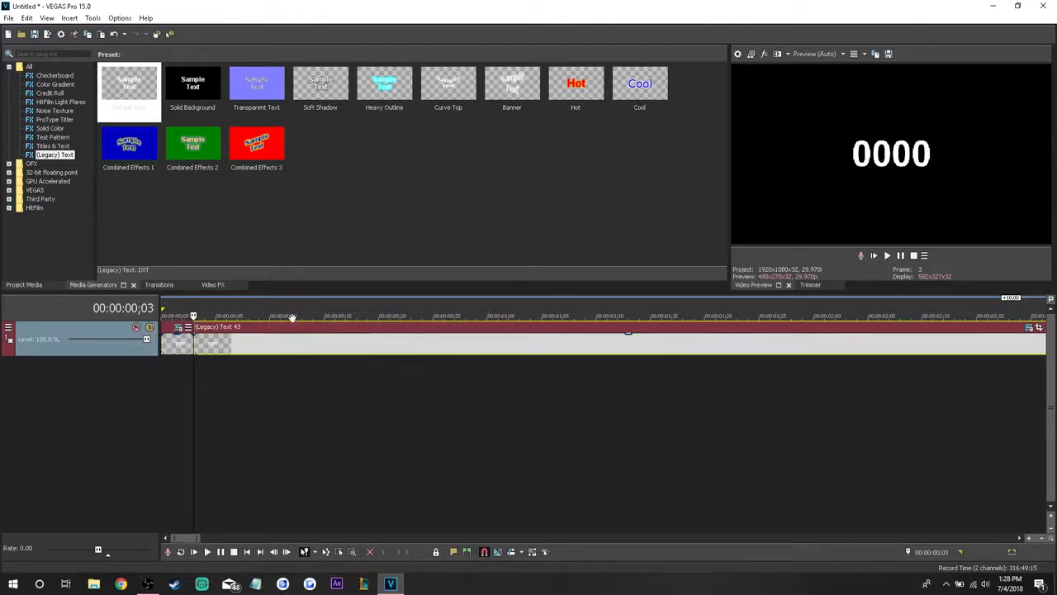
{"action": "right_click", "coordinate": [222, 345]}
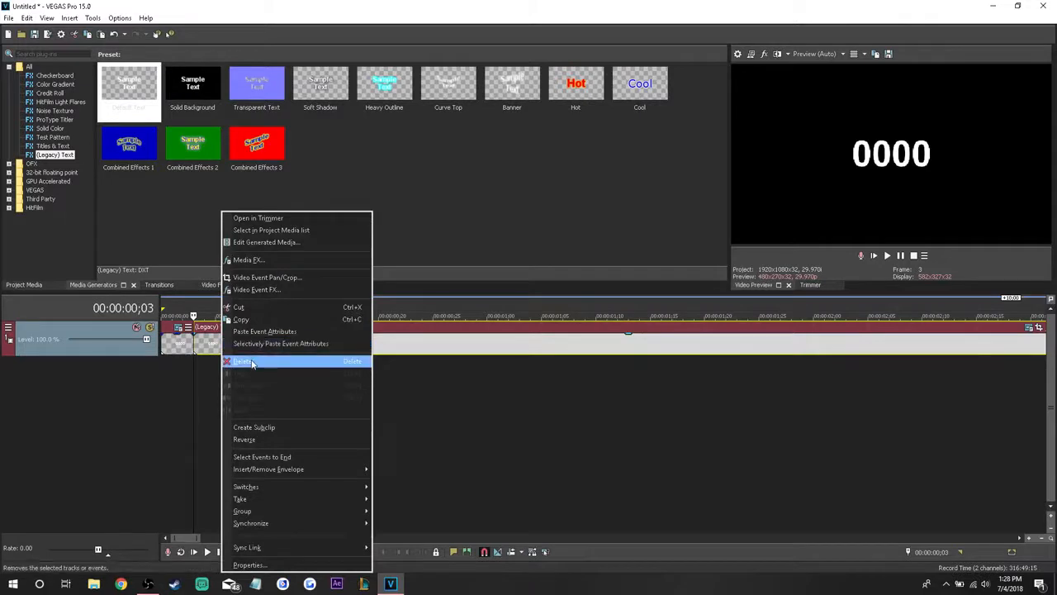
{"action": "left_click", "coordinate": [251, 362]}
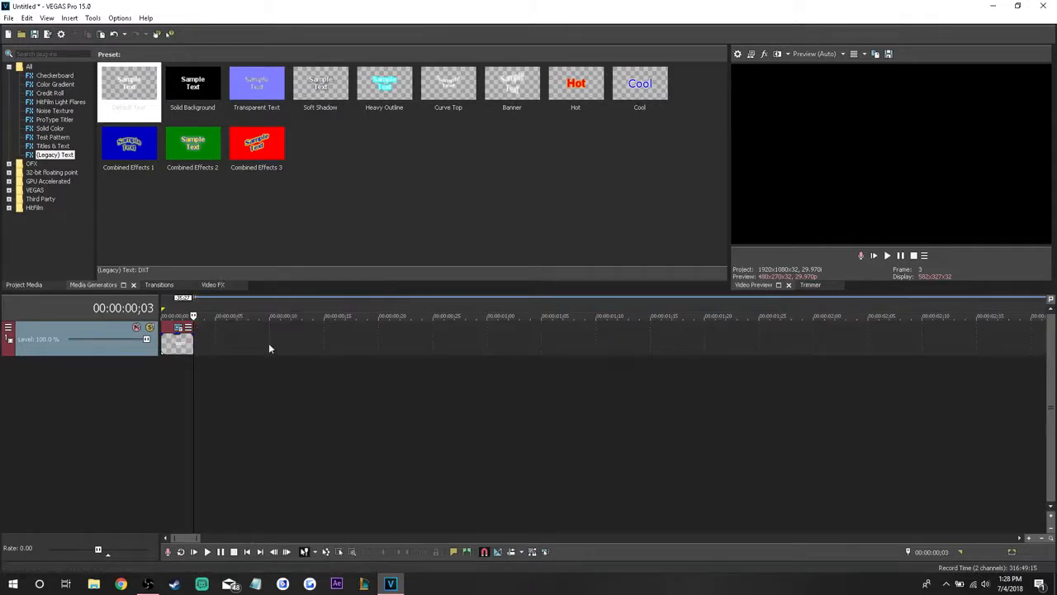
- Insert a second video track above and add a (Legacy) Text Default Text event on it, starting at frame 3
{"action": "right_click", "coordinate": [116, 351]}
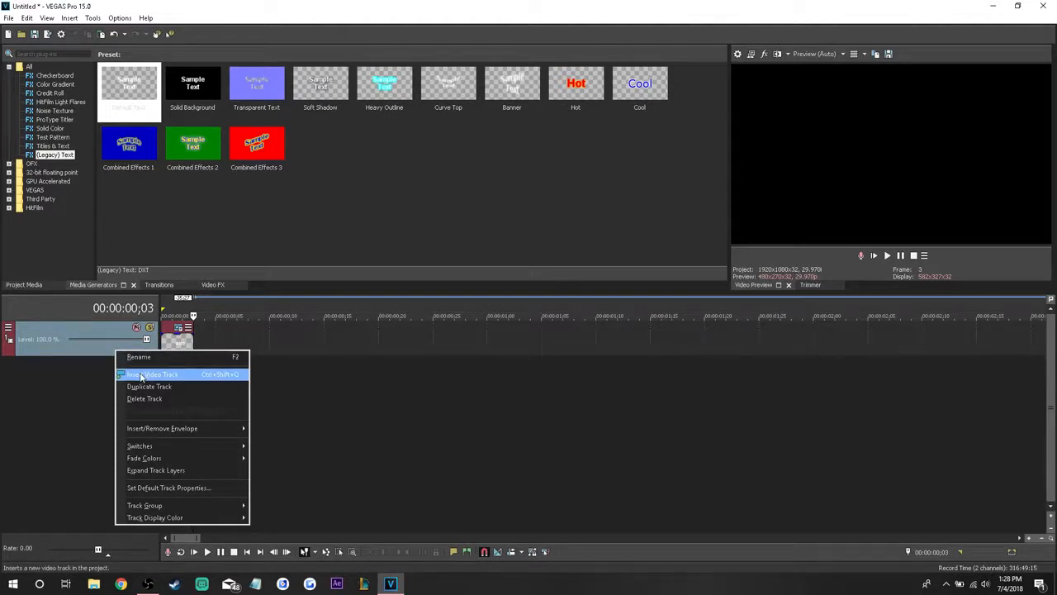
{"action": "left_click", "coordinate": [140, 377]}
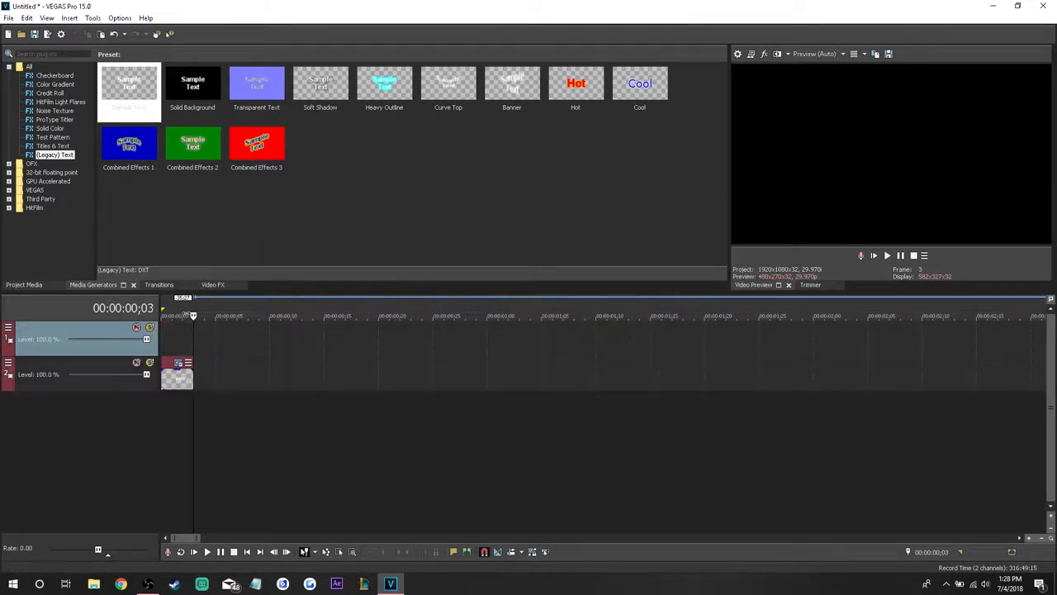
{"action": "left_click_drag", "start_coordinate": [153, 95], "coordinate": [204, 345]}
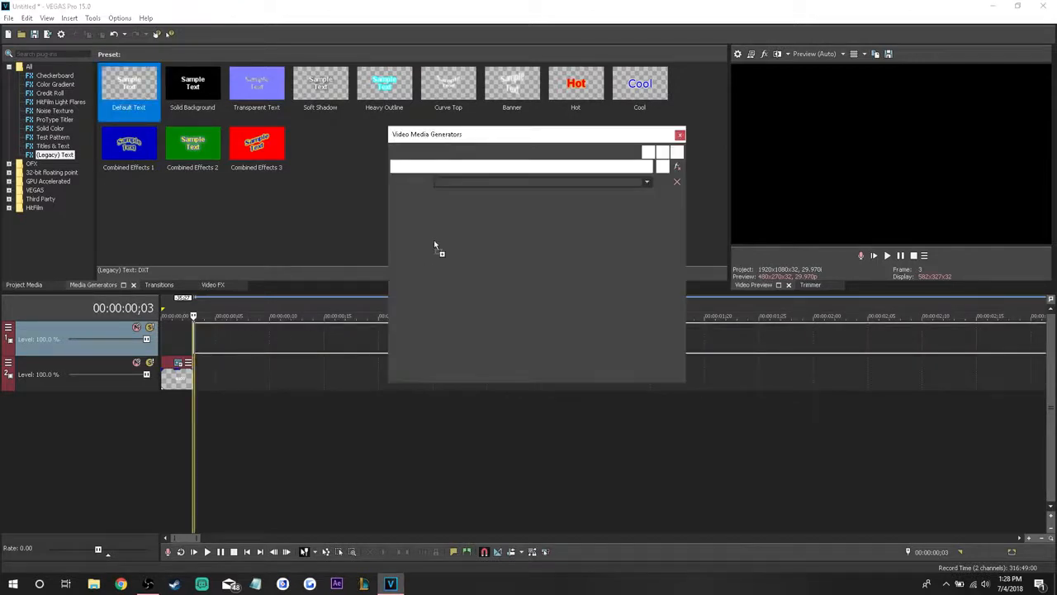
- Replace the sample text of the upper track's event with 000 and close the generator settings
{"action": "left_click_drag", "start_coordinate": [585, 328], "coordinate": [475, 234]}
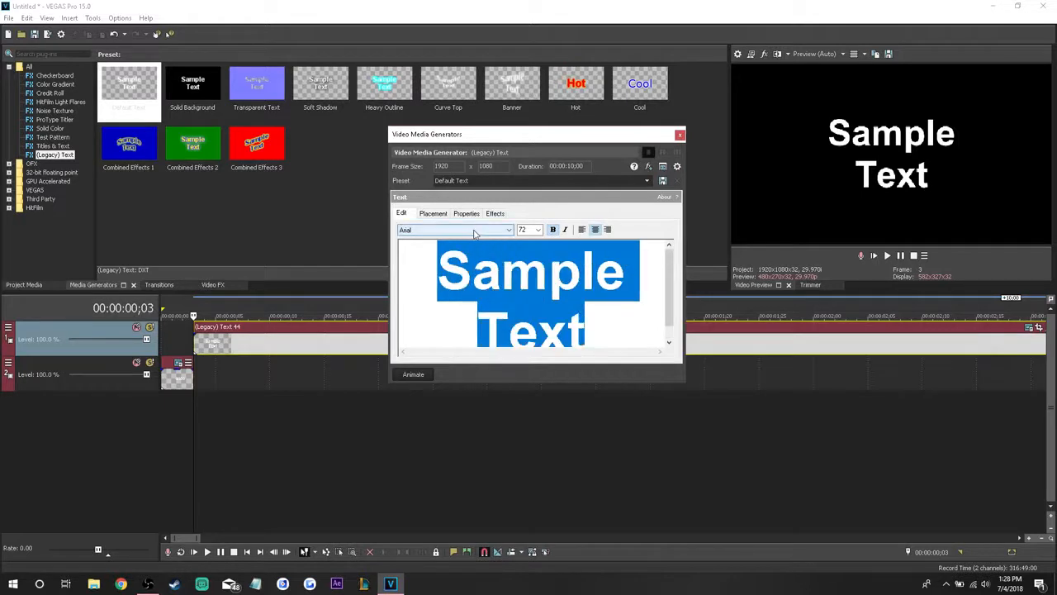
{"action": "key", "text": "Delete"}
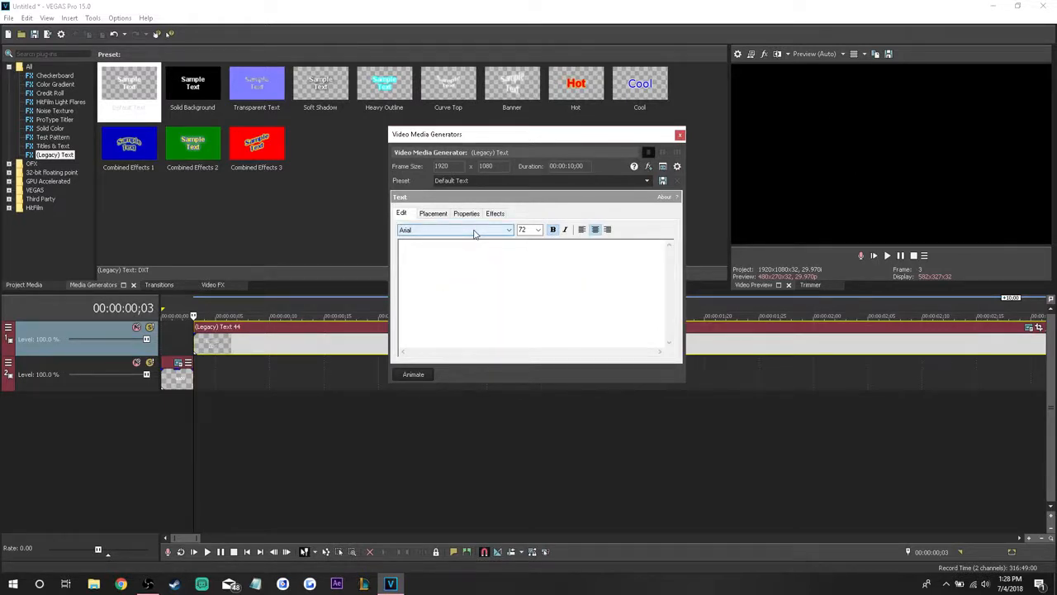
{"action": "type", "text": "000"}
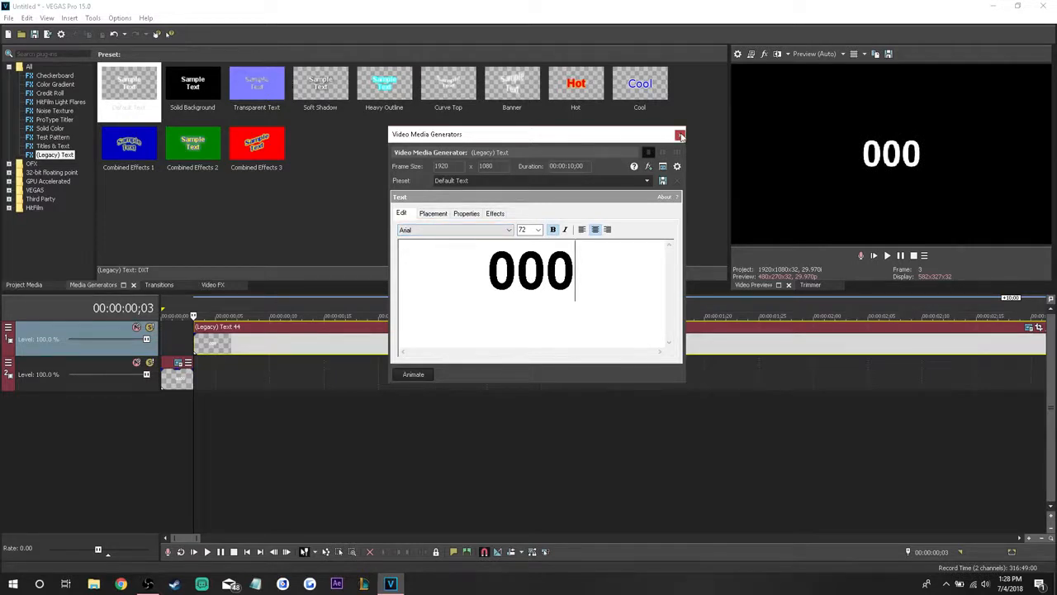
{"action": "left_click", "coordinate": [680, 135]}
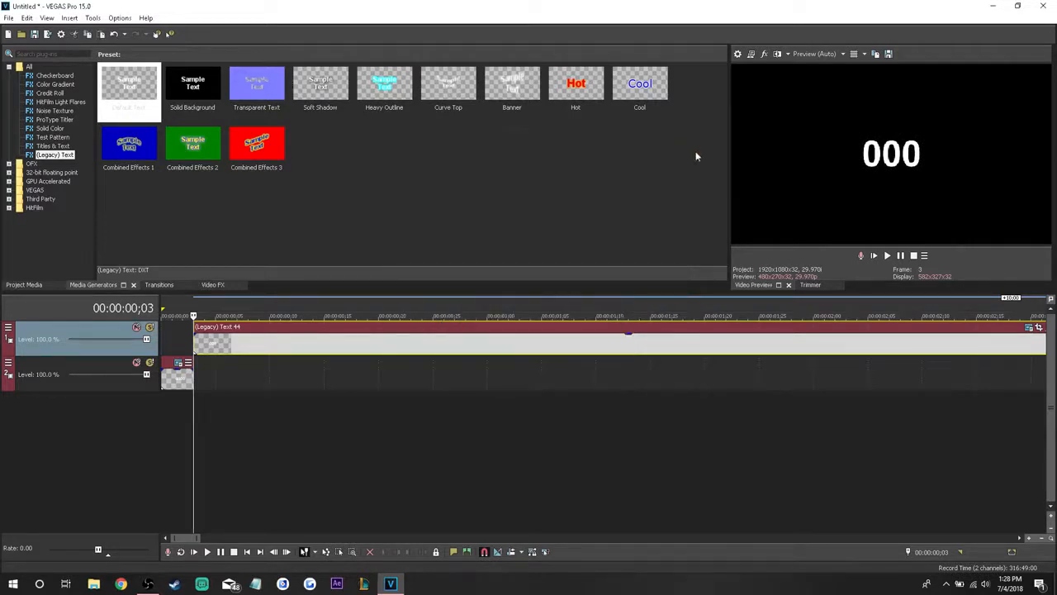
- Shift the 000 event one frame earlier over the 0000 event and pad its text with trailing spaces until the digits line up
{"action": "left_click", "coordinate": [184, 376]}
{"action": "left_click_drag", "start_coordinate": [245, 343], "coordinate": [231, 347]}
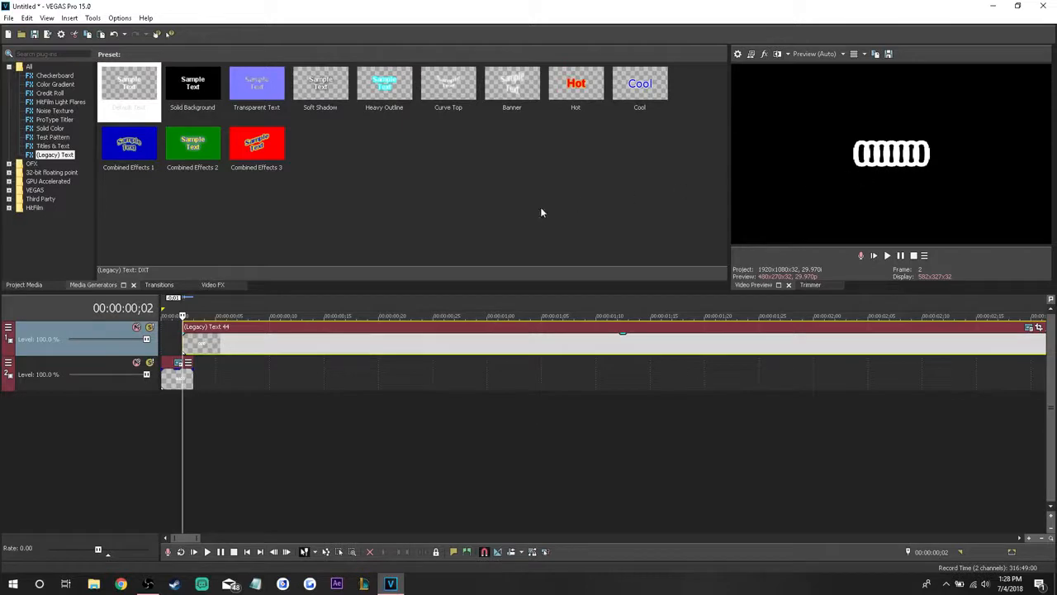
{"action": "right_click", "coordinate": [191, 348]}
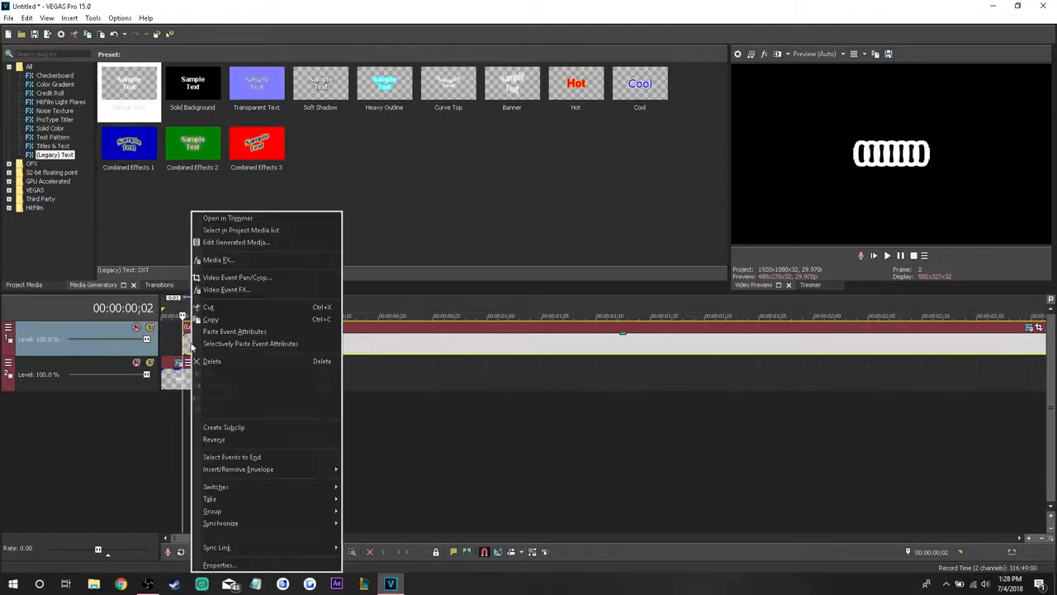
{"action": "left_click", "coordinate": [245, 243]}
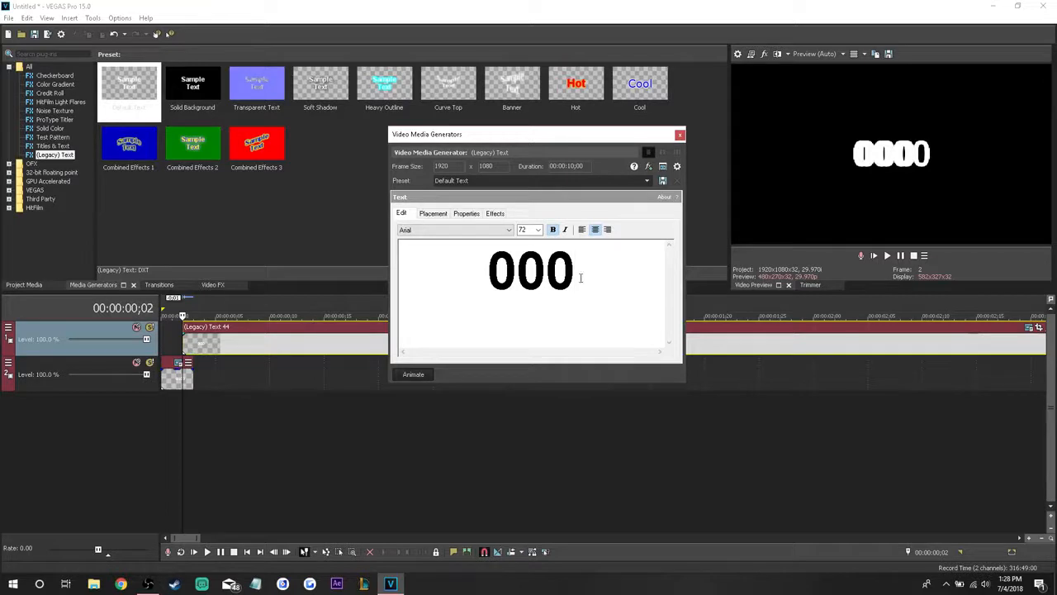
{"action": "key", "text": "BackSpace"}
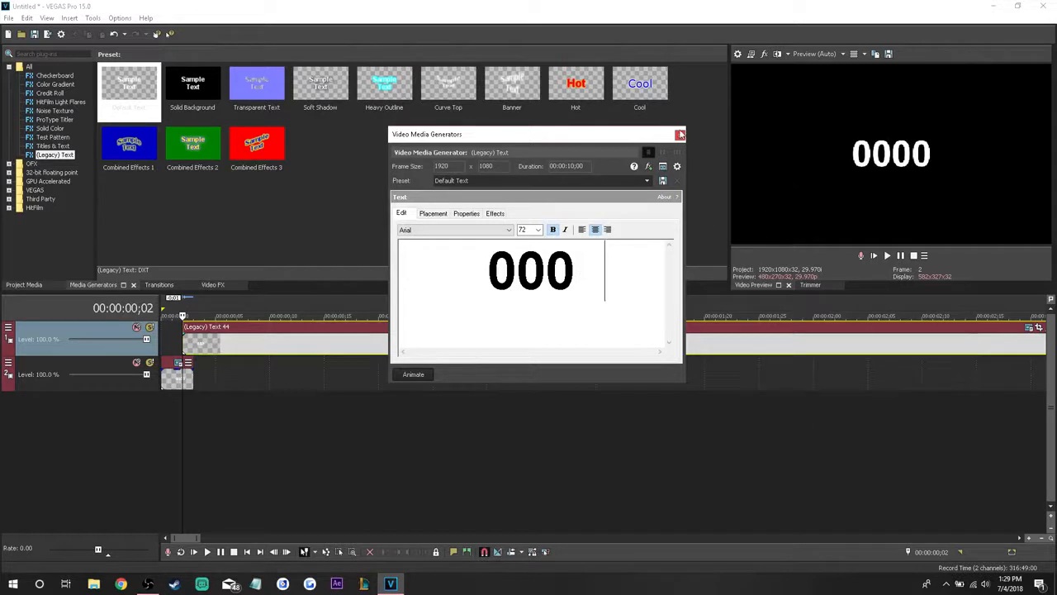
{"action": "left_click", "coordinate": [680, 135]}
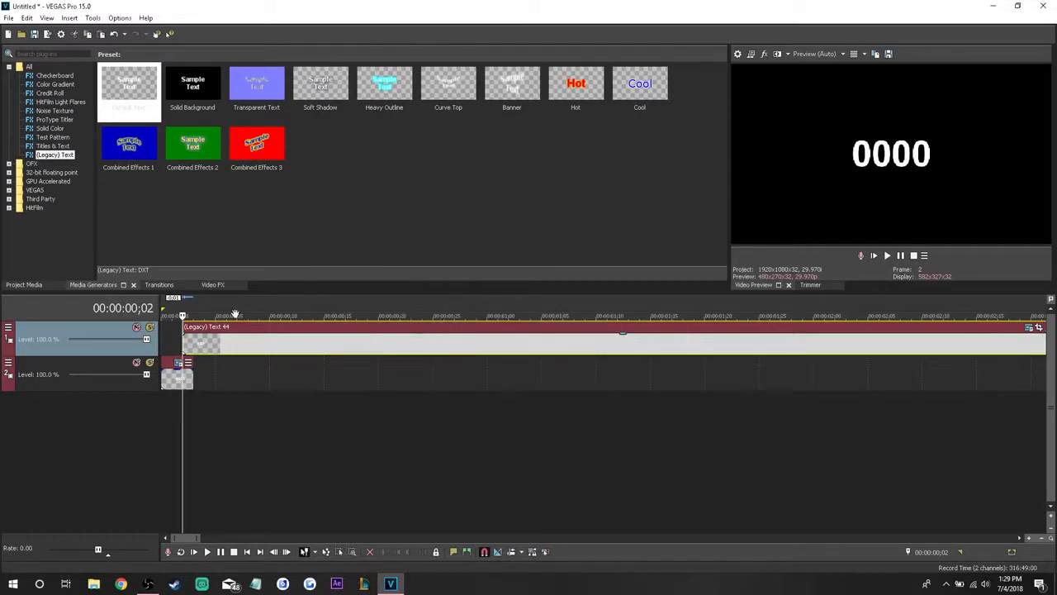
- Move the 000 event back to start at frame 3 and add a Default Text event below it, right after the 0000 event
{"action": "left_click_drag", "start_coordinate": [205, 344], "coordinate": [224, 338]}
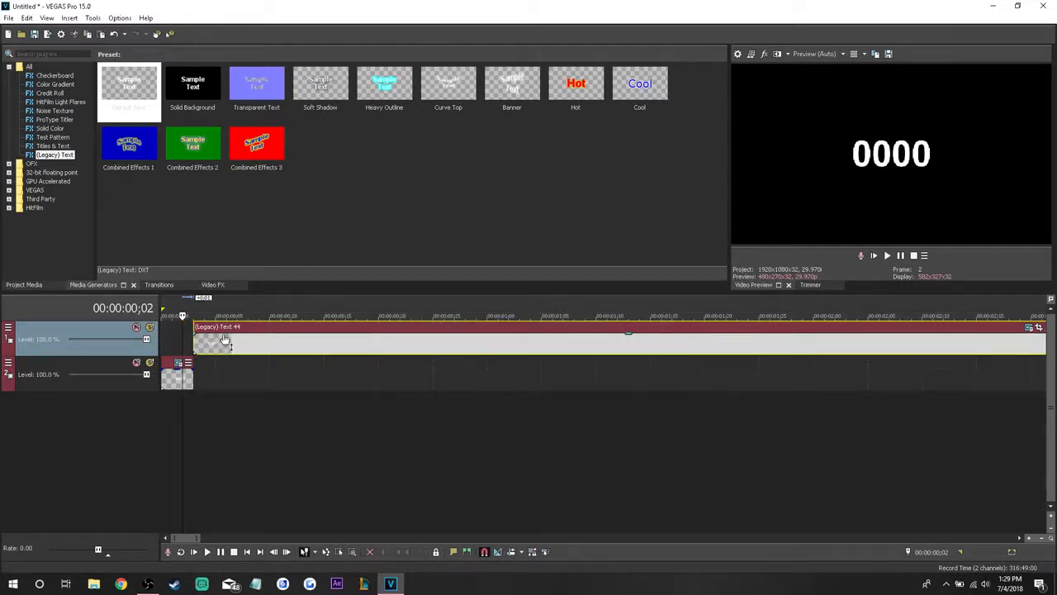
{"action": "left_click", "coordinate": [194, 374]}
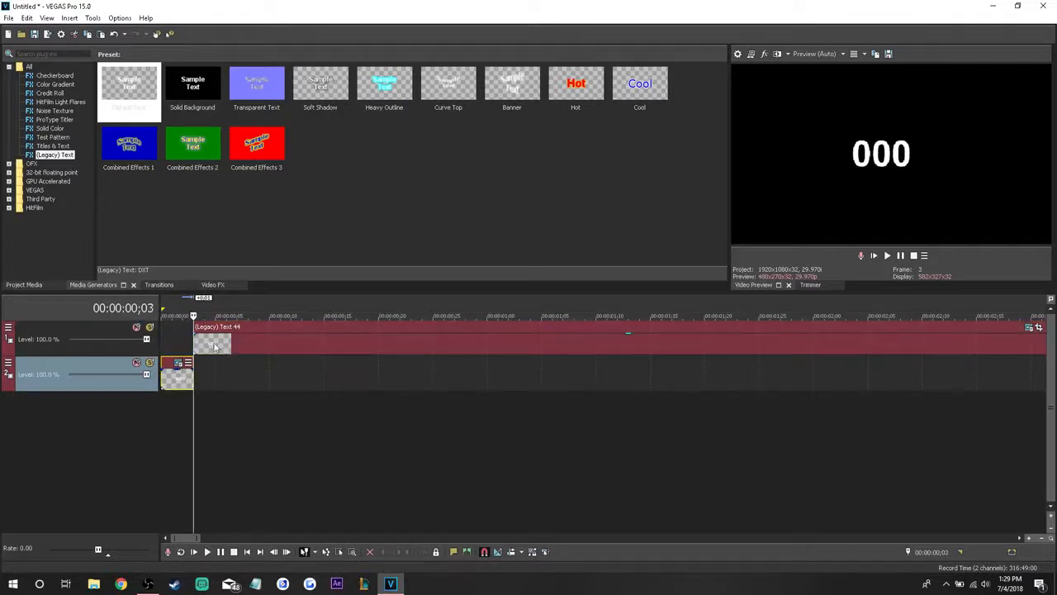
{"action": "left_click_drag", "start_coordinate": [126, 82], "coordinate": [203, 376]}
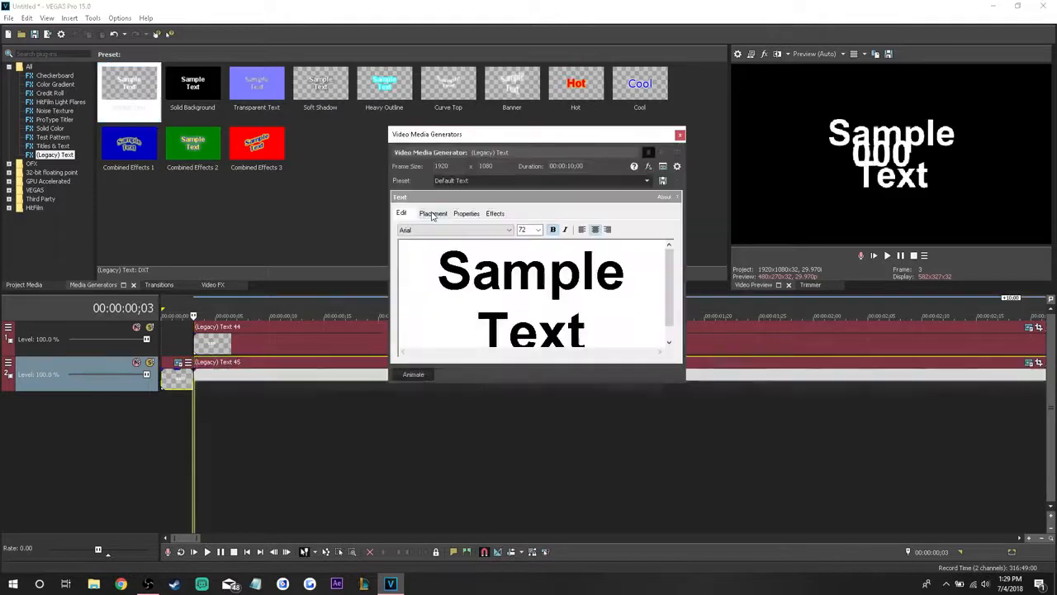
- Replace the new event's sample text with a single 0, padded with leading spaces to fill the fourth digit's place beside 000
{"action": "left_click_drag", "start_coordinate": [583, 318], "coordinate": [456, 213]}
{"action": "key", "text": "BackSpace"}
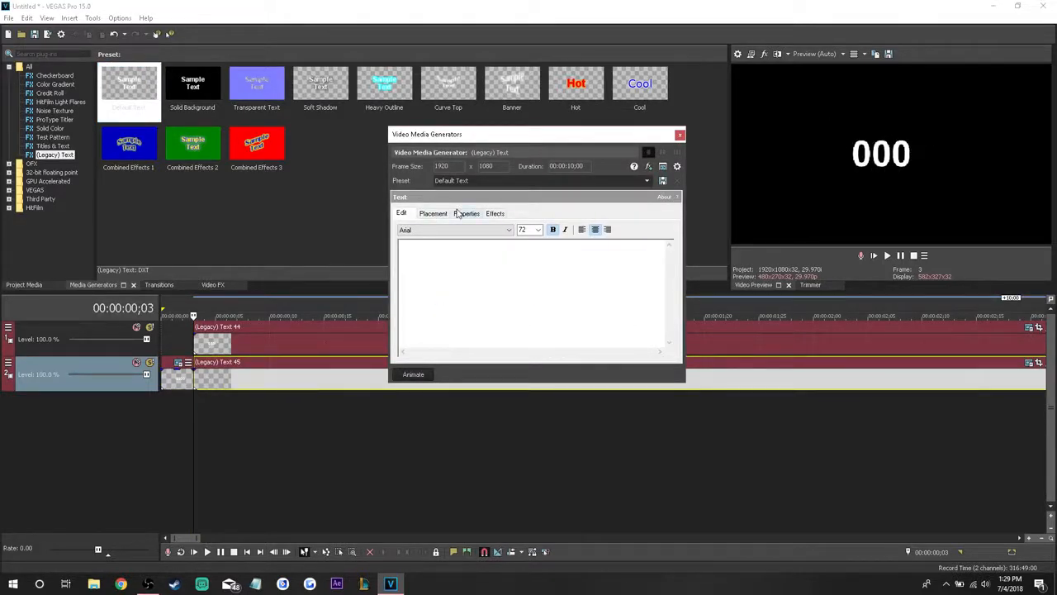
{"action": "type", "text": "0"}
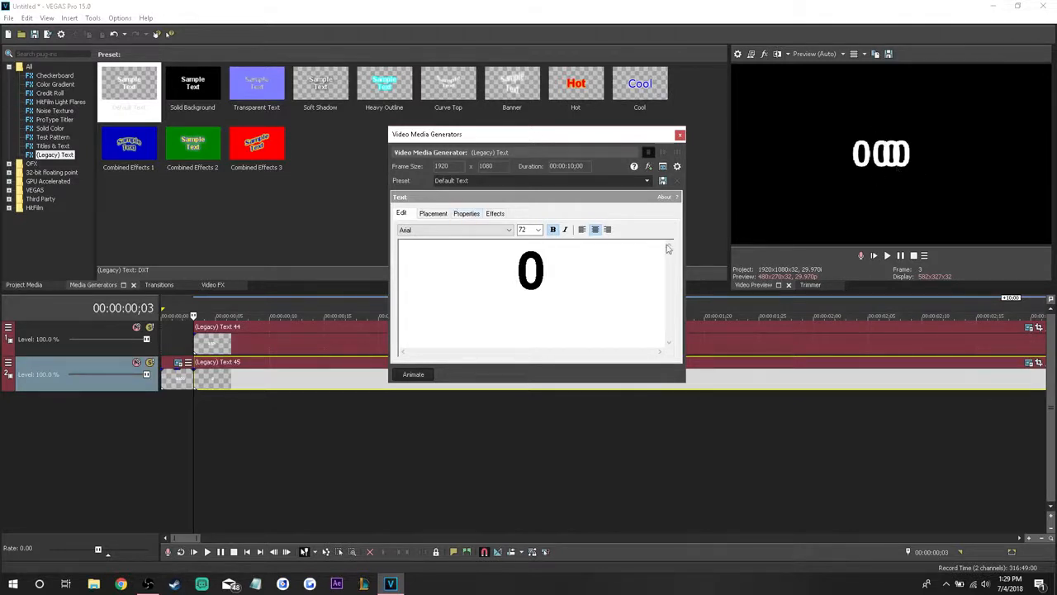
{"action": "left_click", "coordinate": [517, 271]}
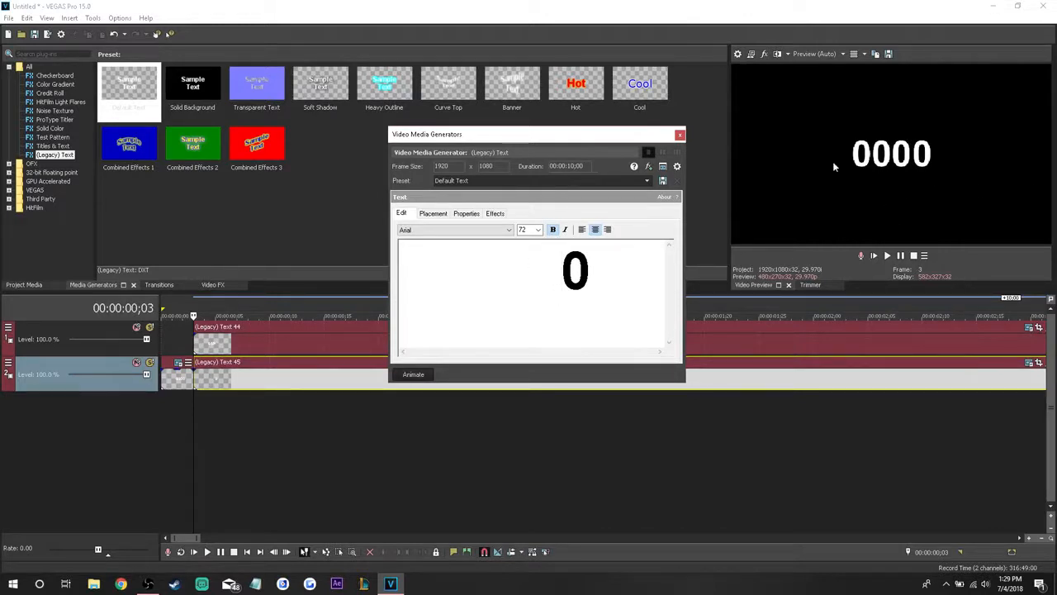
{"action": "left_click", "coordinate": [680, 135]}
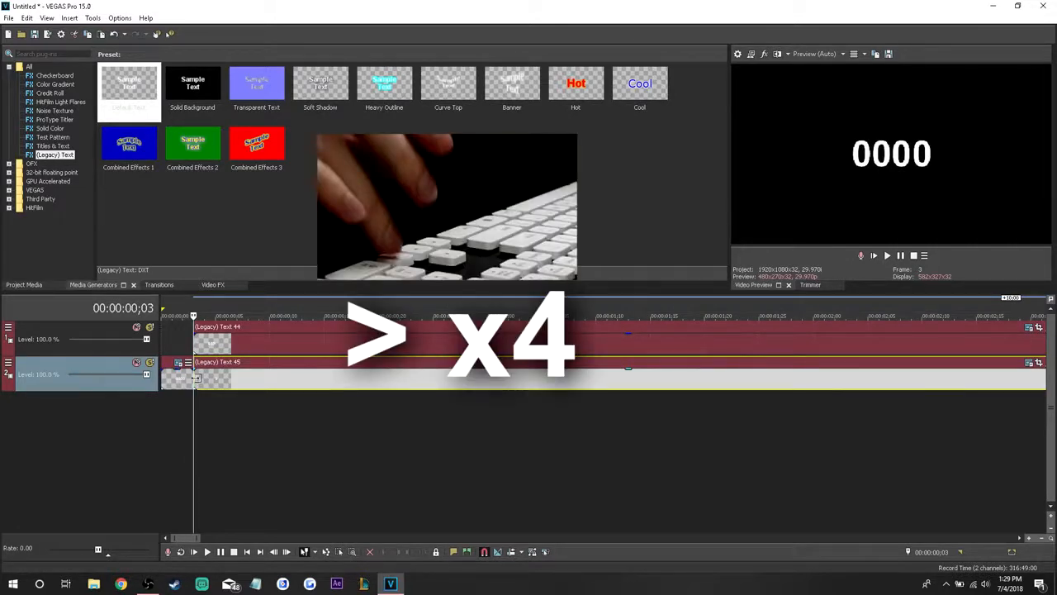
- Split the single 0 event at frame 7, four frames after its start, and delete the remainder
{"action": "key", "text": "Right"}
{"action": "key", "text": "Right"}
{"action": "key", "text": "Right"}
{"action": "key", "text": "Right"}
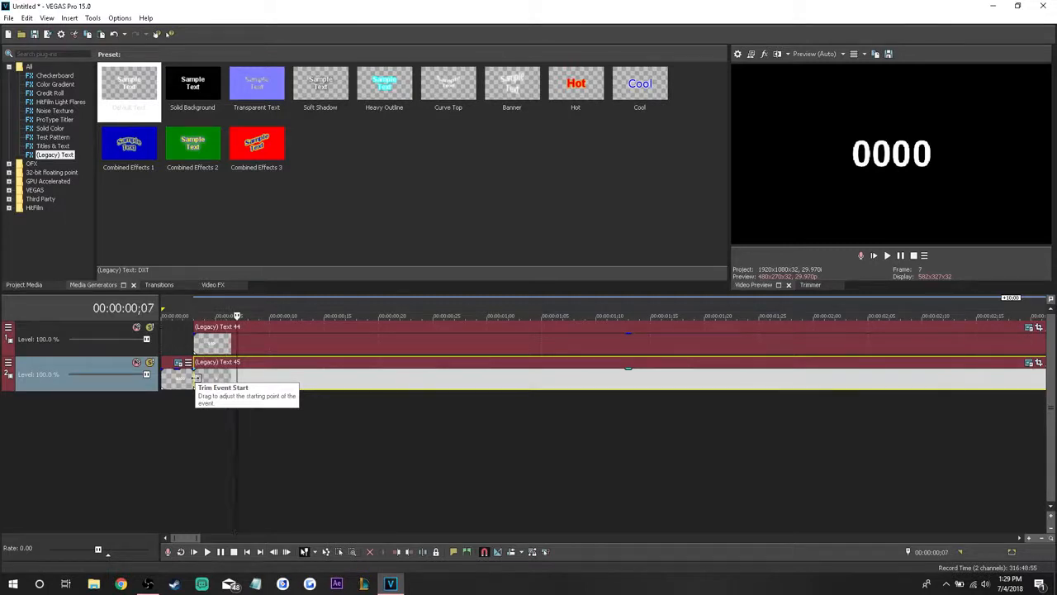
{"action": "key", "text": "s"}
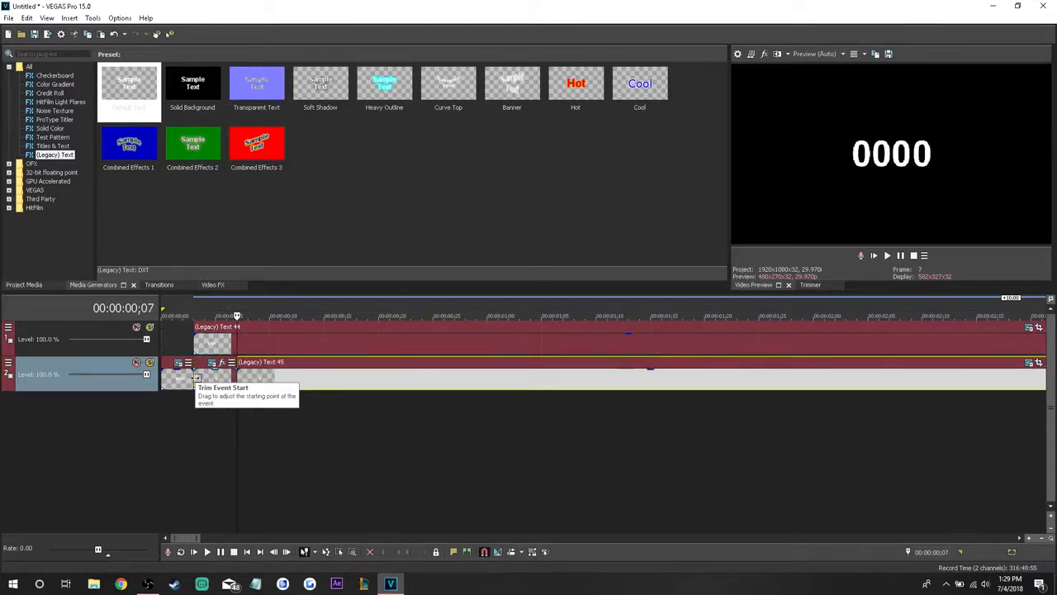
{"action": "right_click", "coordinate": [298, 381]}
{"action": "left_click", "coordinate": [332, 175]}
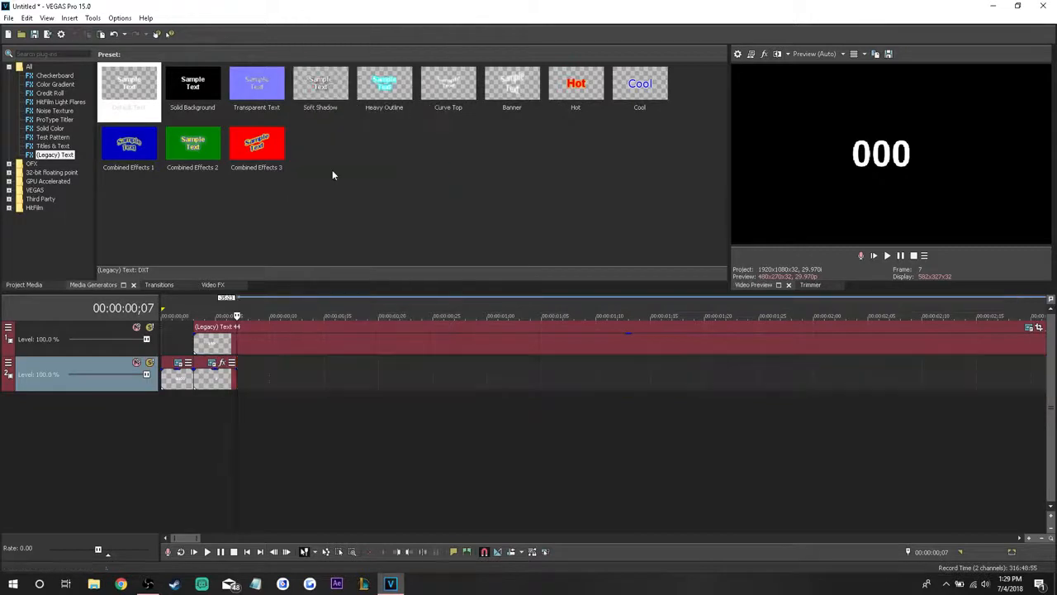
- In the single 0 event's Pan/Crop, shift the frame straight up to a Y Center of 408.6 for the end keyframe
{"action": "right_click", "coordinate": [218, 386]}
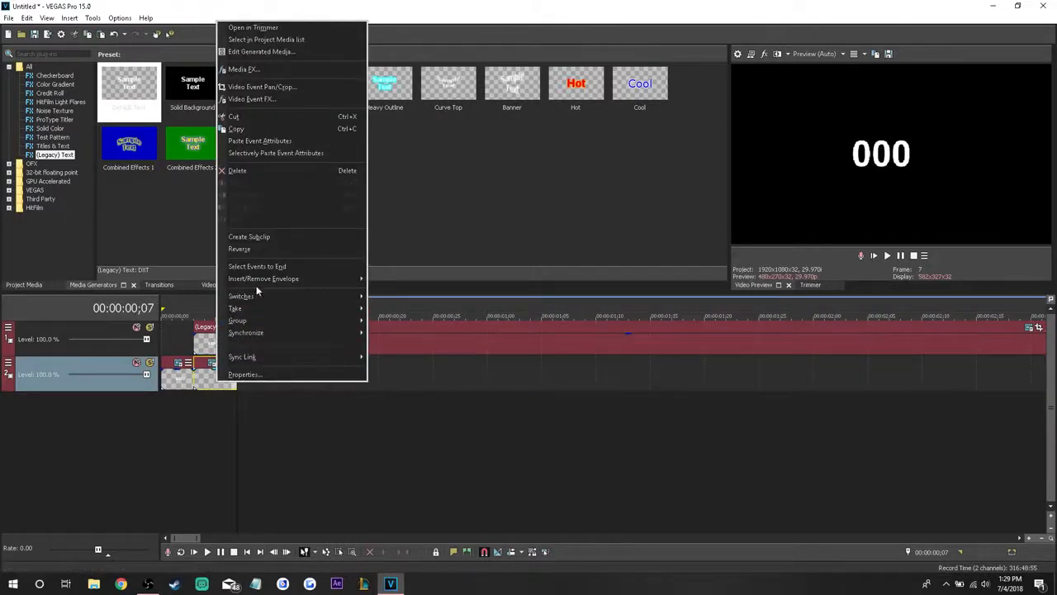
{"action": "left_click", "coordinate": [265, 99]}
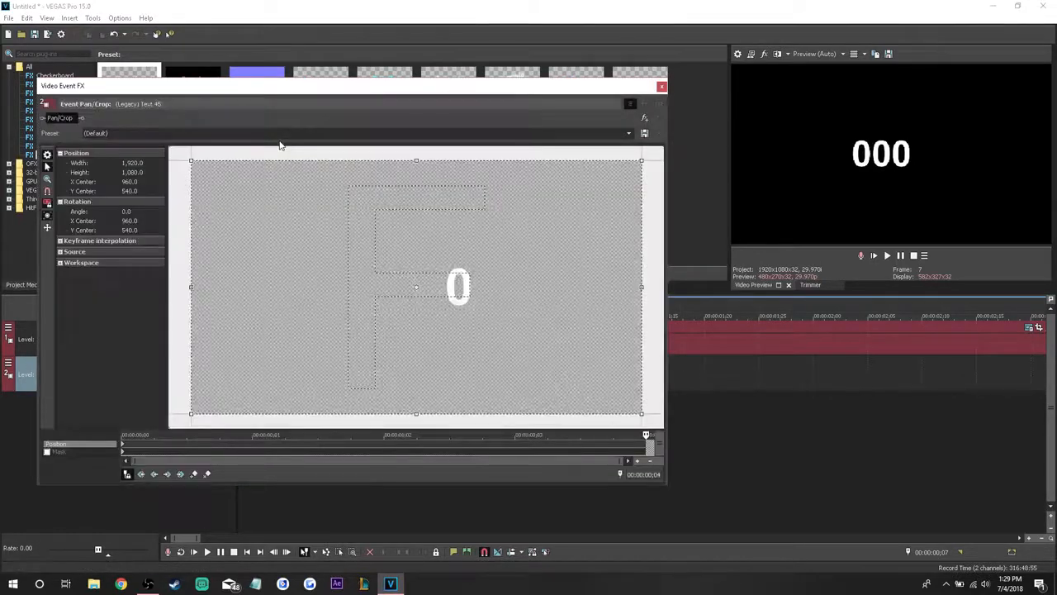
{"action": "left_click", "coordinate": [124, 446]}
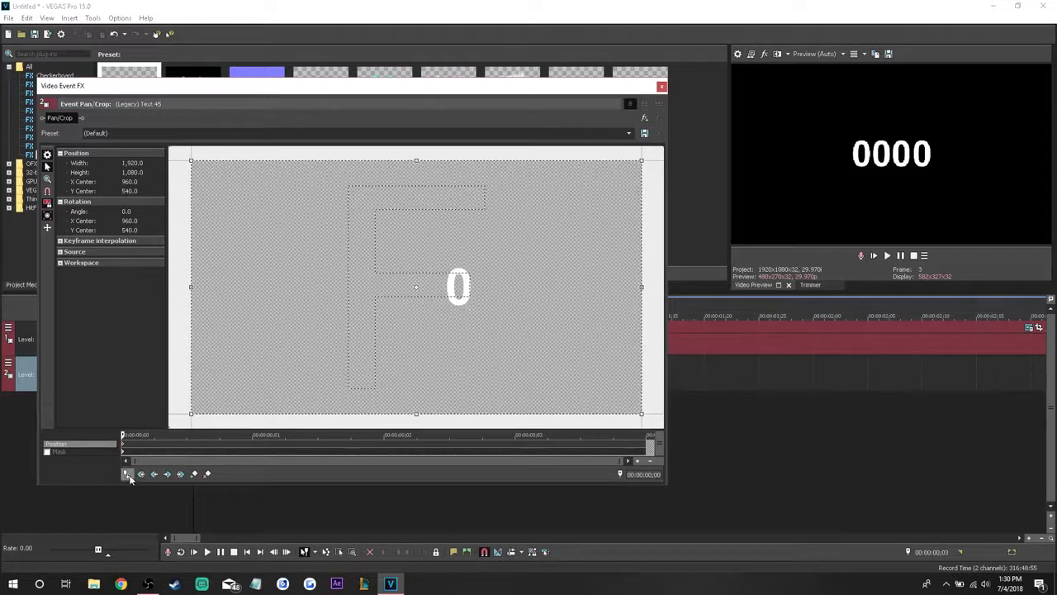
{"action": "left_click", "coordinate": [128, 475]}
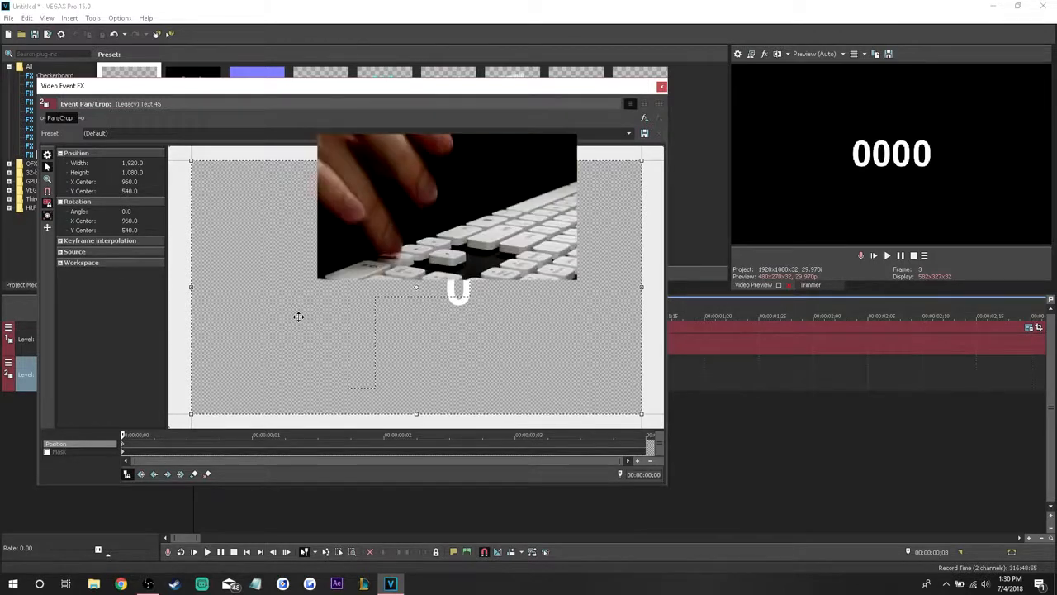
{"action": "key", "text": "Up"}
{"action": "key", "text": "Up"}
{"action": "key", "text": "Up"}
{"action": "key", "text": "Up"}
{"action": "key", "text": "Up"}
{"action": "key", "text": "Up"}
{"action": "key", "text": "Up"}
{"action": "key", "text": "Up"}
{"action": "key", "text": "Up"}
{"action": "key", "text": "Up"}
{"action": "key", "text": "Up"}
{"action": "key", "text": "Up"}
{"action": "key", "text": "Up"}
{"action": "key", "text": "Up"}
{"action": "key", "text": "Up"}
{"action": "key", "text": "Up"}
{"action": "key", "text": "Up"}
{"action": "key", "text": "Up"}
{"action": "key", "text": "Up"}
{"action": "key", "text": "Up"}
{"action": "key", "text": "Up"}
{"action": "key", "text": "Up"}
{"action": "key", "text": "Up"}
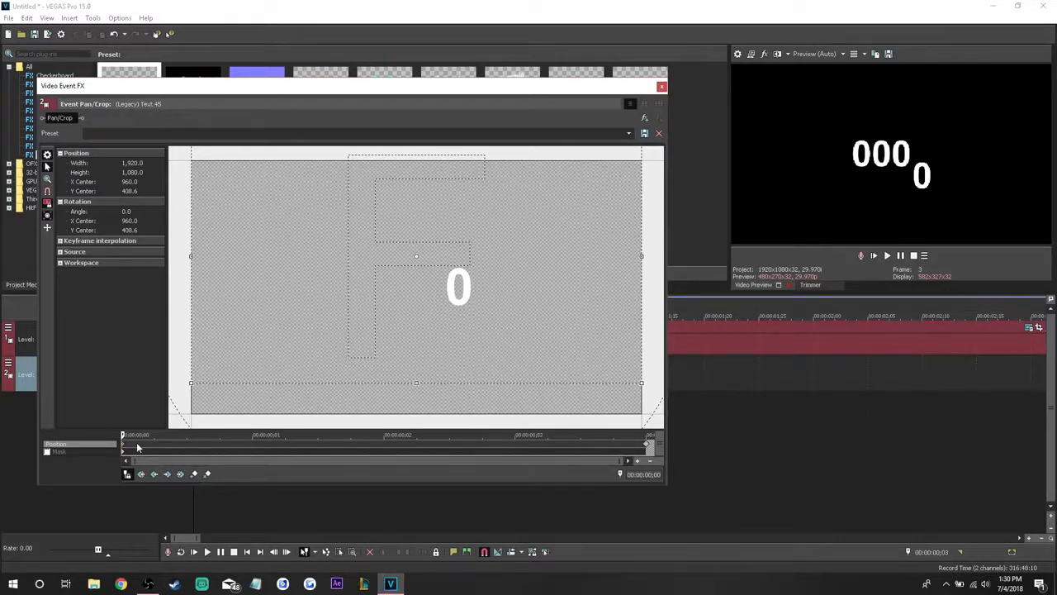
- Restore the default framing at the first Pan/Crop keyframe of the single 0 event and close its settings
{"action": "right_click", "coordinate": [317, 331]}
{"action": "left_click", "coordinate": [324, 339]}
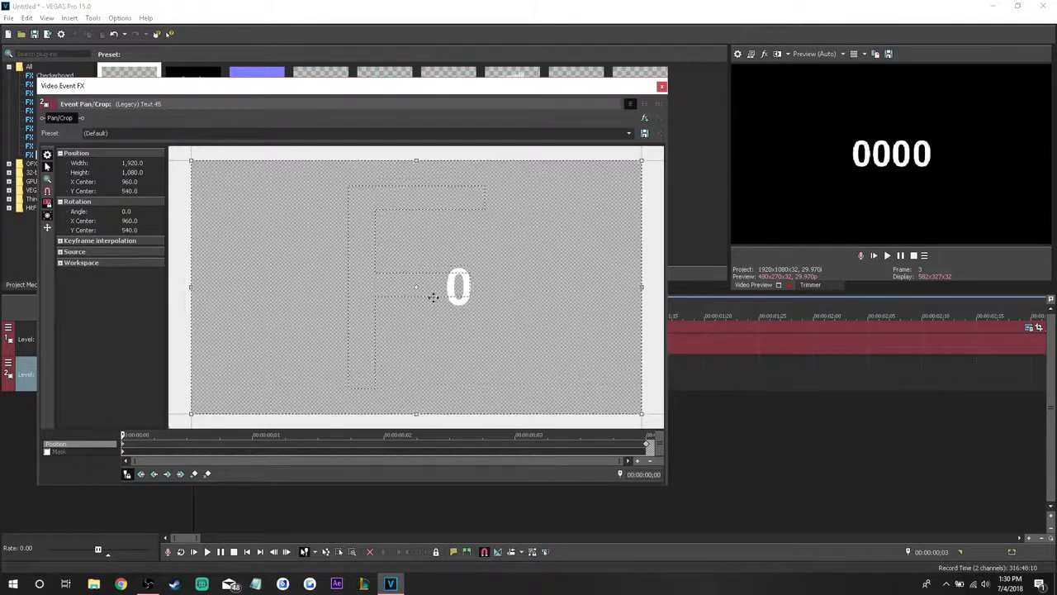
{"action": "left_click", "coordinate": [661, 86]}
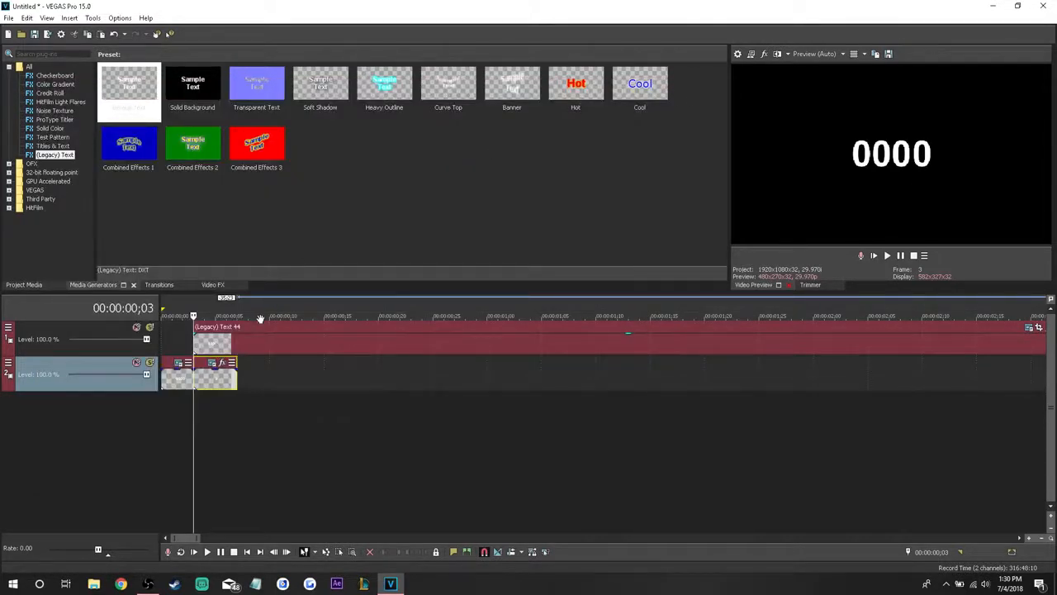
- Step back and forth through frames 3 to 7 to check the motion of the single 0
{"action": "key", "text": "Right"}
{"action": "key", "text": "Right"}
{"action": "key", "text": "Right"}
{"action": "key", "text": "Right"}
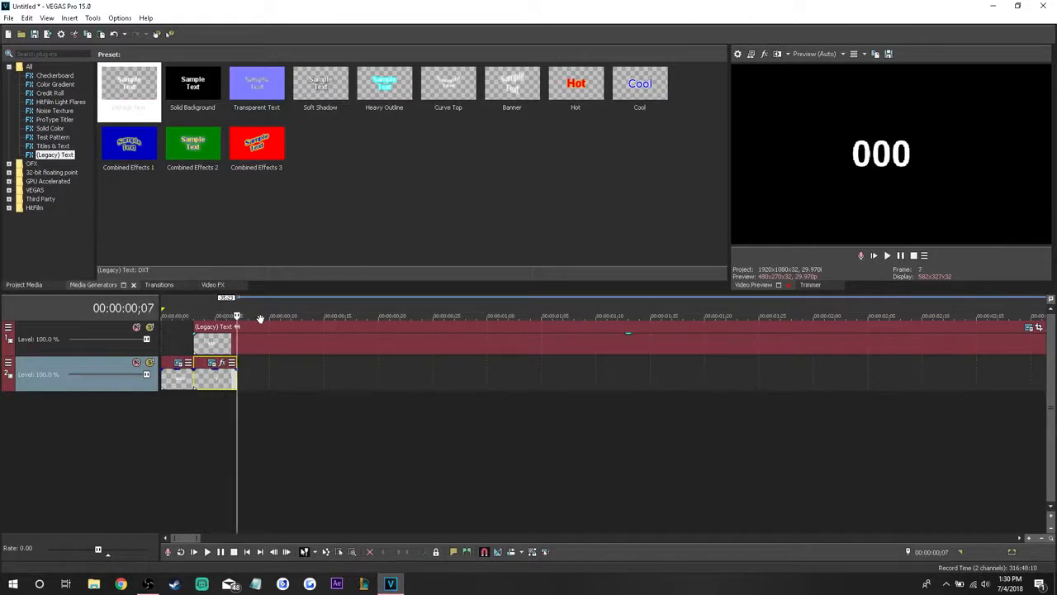
{"action": "key", "text": "Left"}
{"action": "key", "text": "Left"}
{"action": "key", "text": "Left"}
{"action": "key", "text": "Left"}
{"action": "key", "text": "Right"}
{"action": "key", "text": "Right"}
{"action": "key", "text": "Right"}
{"action": "key", "text": "Right"}
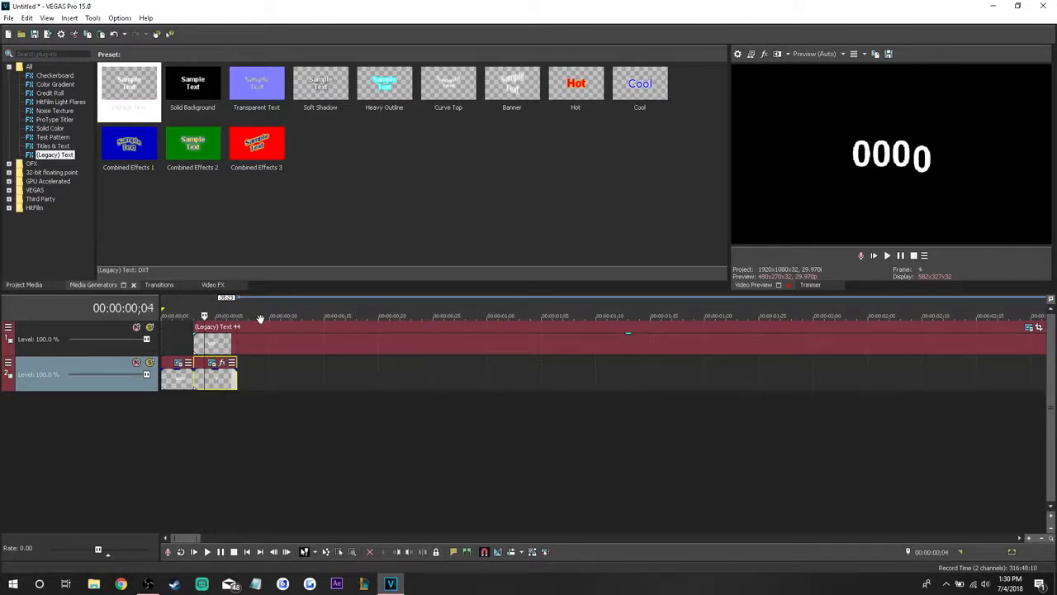
- Add a Default Text event at frame 7 and replace its text with a 1 spaced into the fourth digit's place
{"action": "left_click_drag", "start_coordinate": [138, 92], "coordinate": [248, 381]}
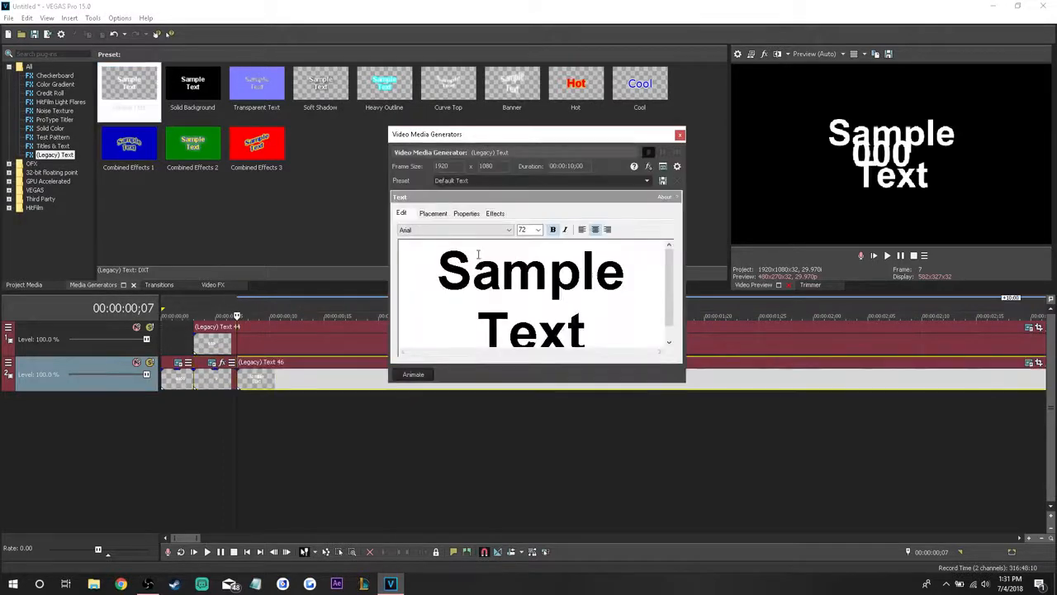
{"action": "left_click_drag", "start_coordinate": [589, 325], "coordinate": [477, 258]}
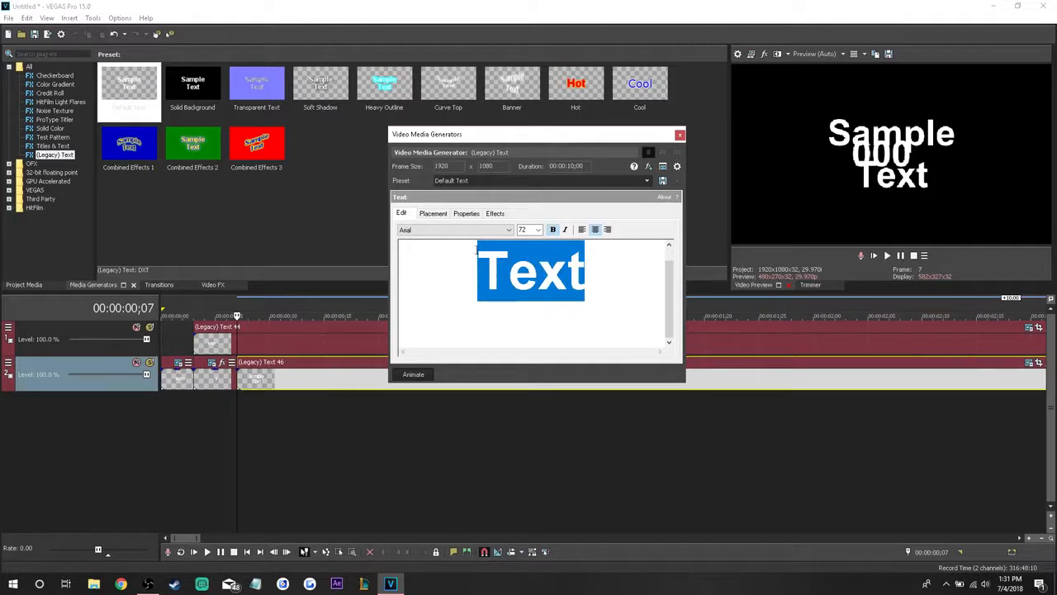
{"action": "type", "text": "1"}
{"action": "key", "text": "Left"}
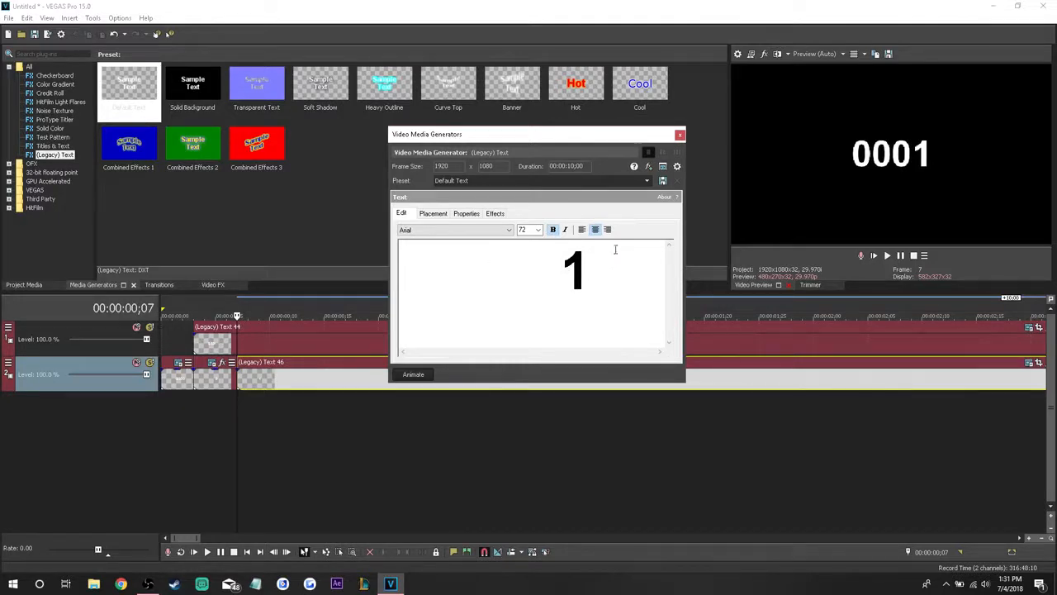
{"action": "left_click", "coordinate": [680, 135]}
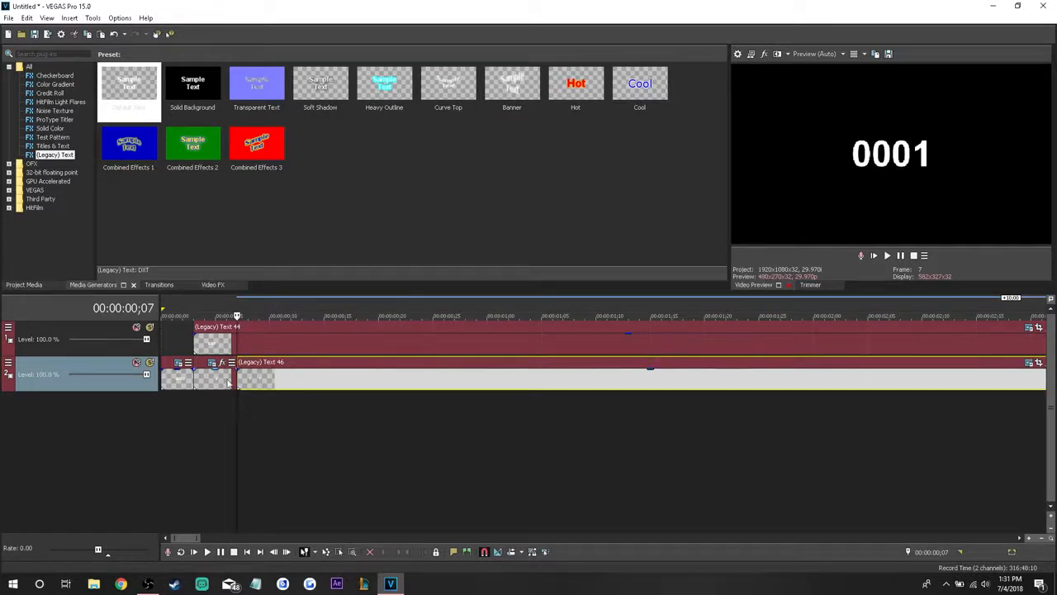
- Match the 0000 event's three-frame length by splitting the new 1 event at frame 10 and deleting the remainder
{"action": "left_click", "coordinate": [163, 376]}
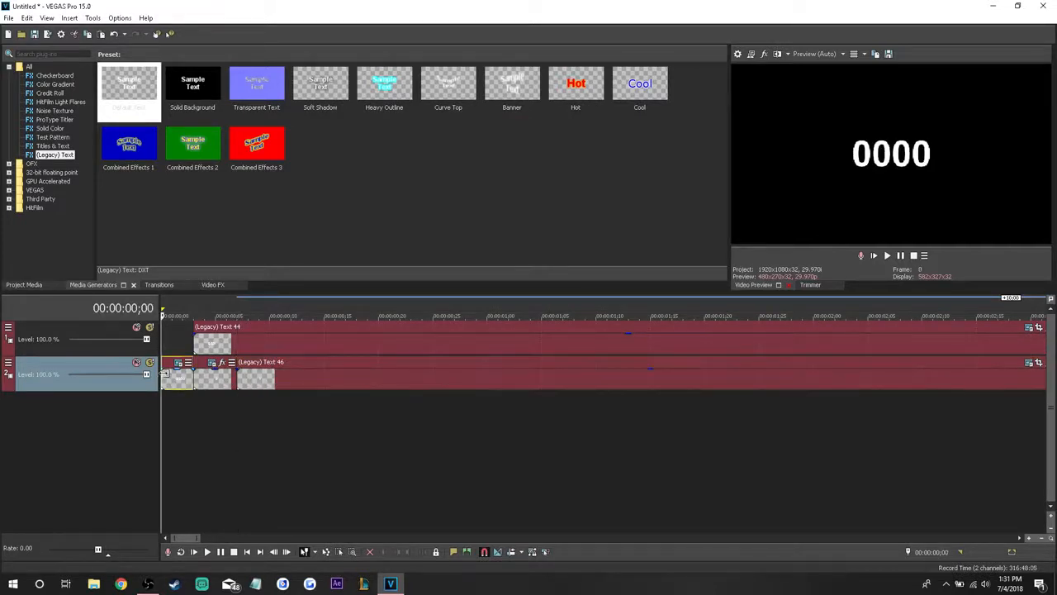
{"action": "key", "text": "Right"}
{"action": "key", "text": "Right"}
{"action": "key", "text": "Right"}
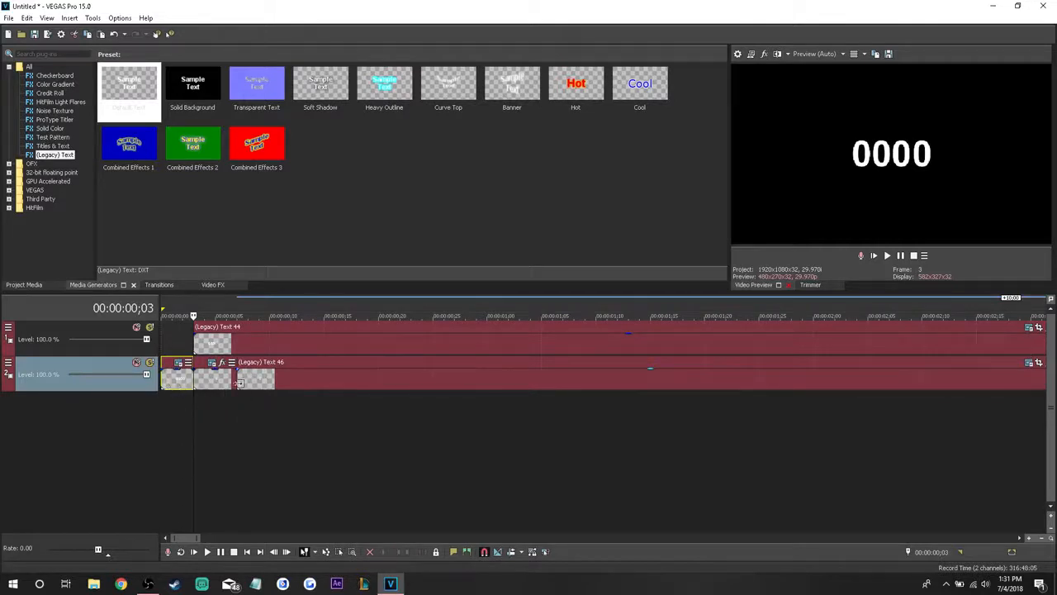
{"action": "left_click", "coordinate": [240, 384]}
{"action": "key", "text": "Right"}
{"action": "key", "text": "Right"}
{"action": "key", "text": "Right"}
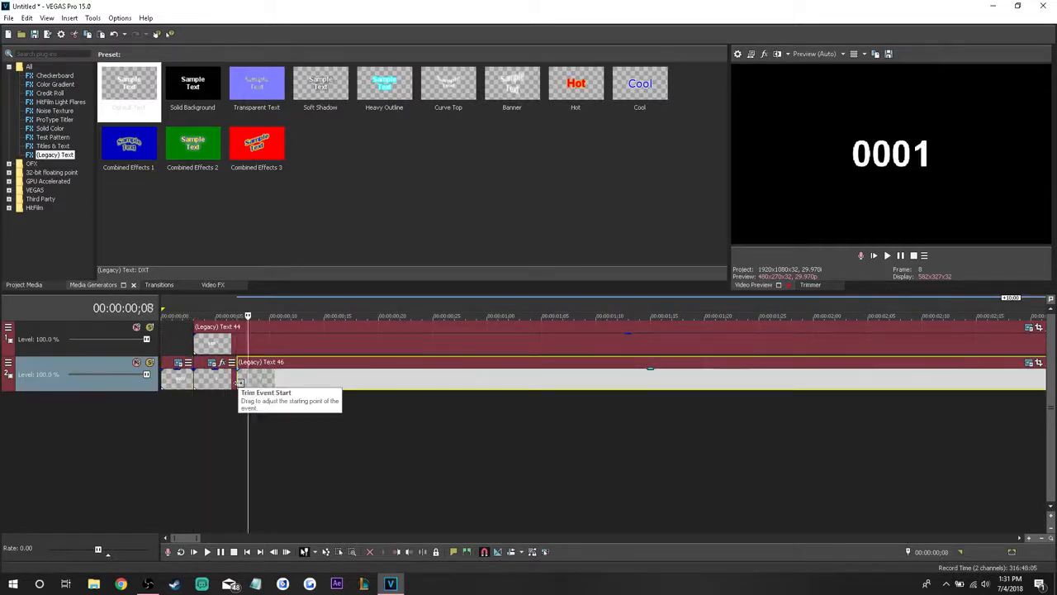
{"action": "key", "text": "s"}
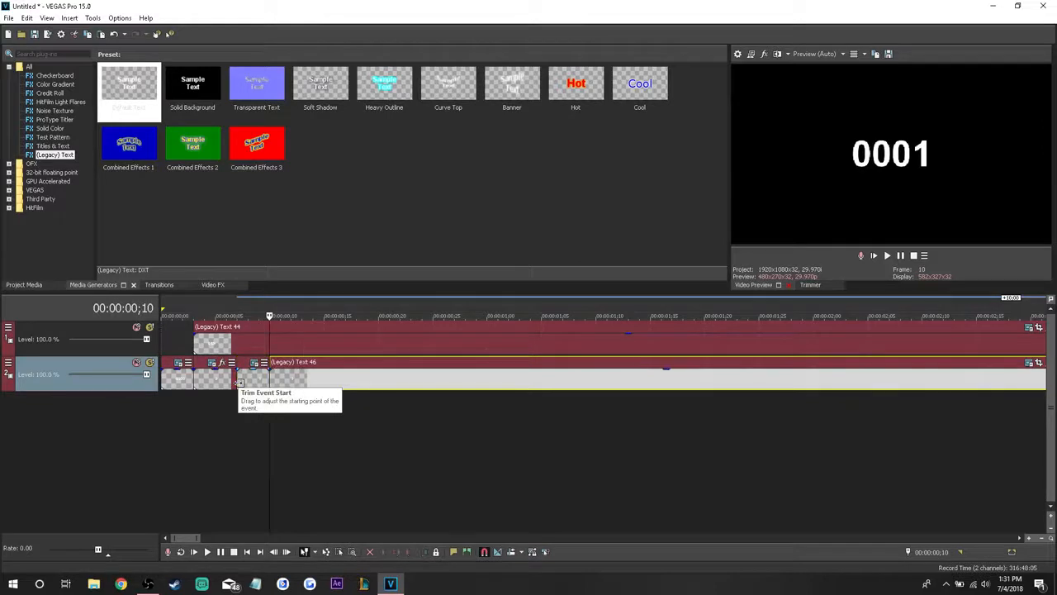
{"action": "right_click", "coordinate": [279, 379]}
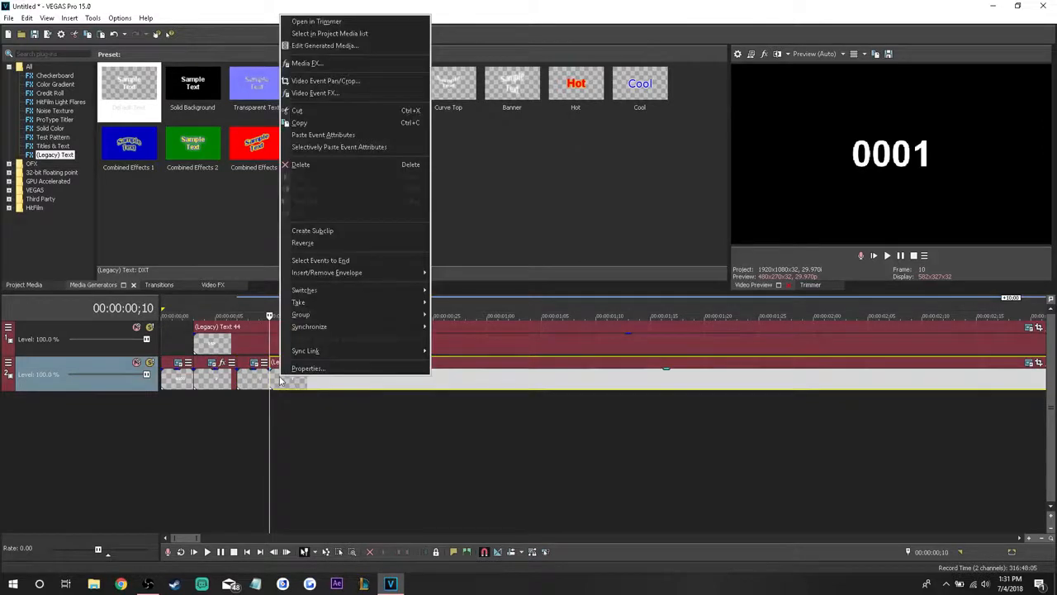
{"action": "left_click", "coordinate": [337, 166]}
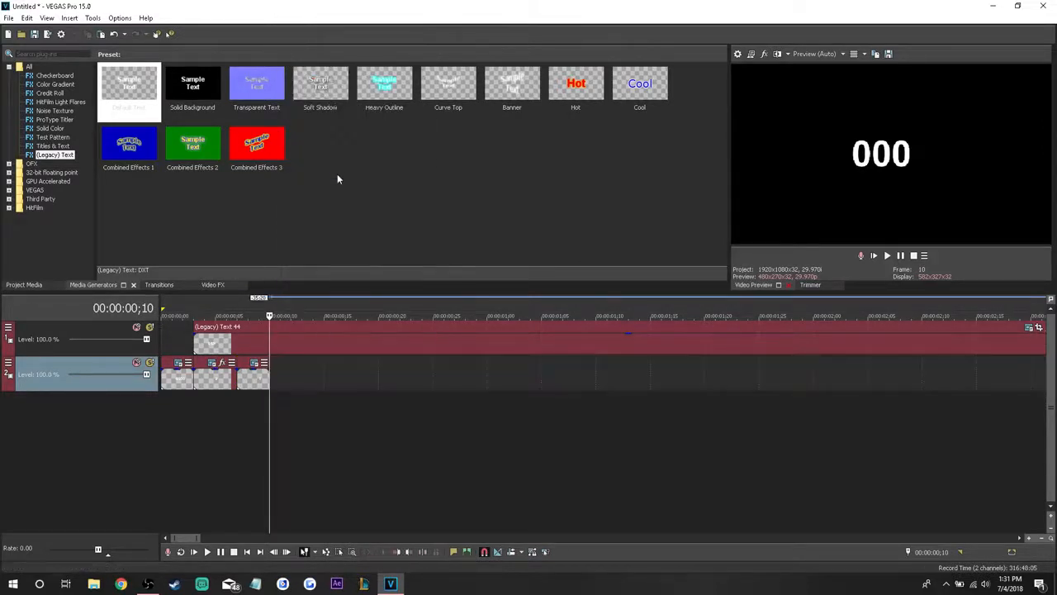
- Add another Default Text event at frame 10 and replace its text with a 1 aligned in the fourth digit's place
{"action": "left_click_drag", "start_coordinate": [129, 90], "coordinate": [322, 363]}
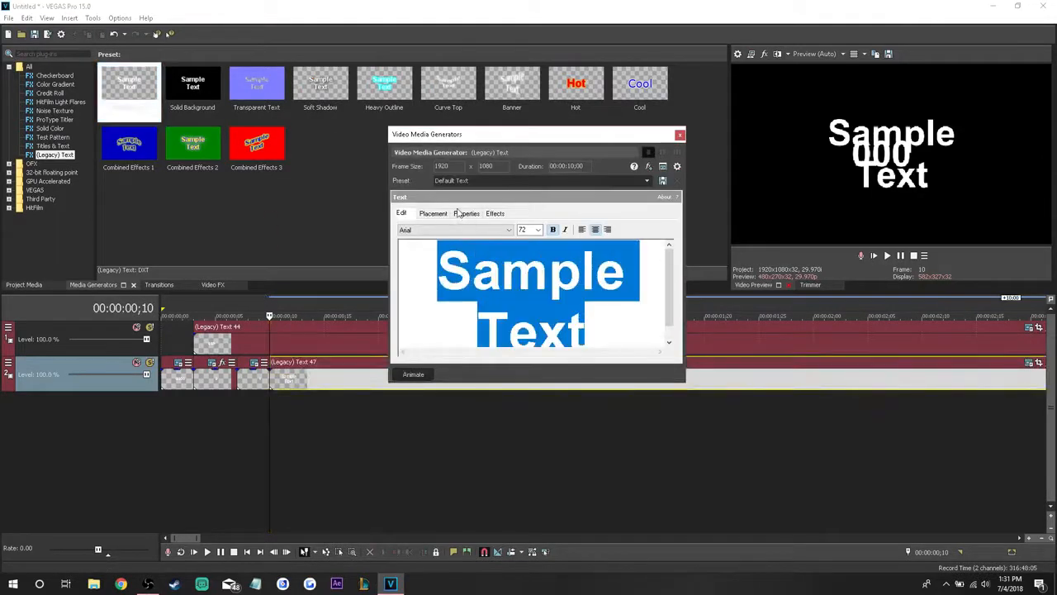
{"action": "key", "text": "Delete"}
{"action": "type", "text": "1"}
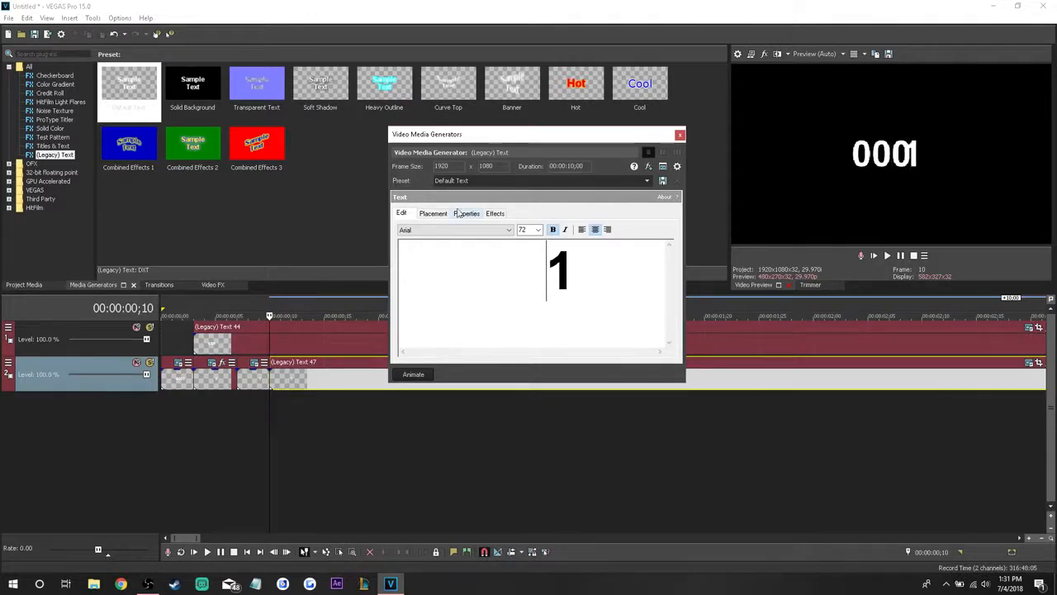
{"action": "left_click", "coordinate": [679, 135]}
- Animate the second 1 event's Pan/Crop from the default framing to a Y Center of about 411 at its end
{"action": "right_click", "coordinate": [286, 373]}
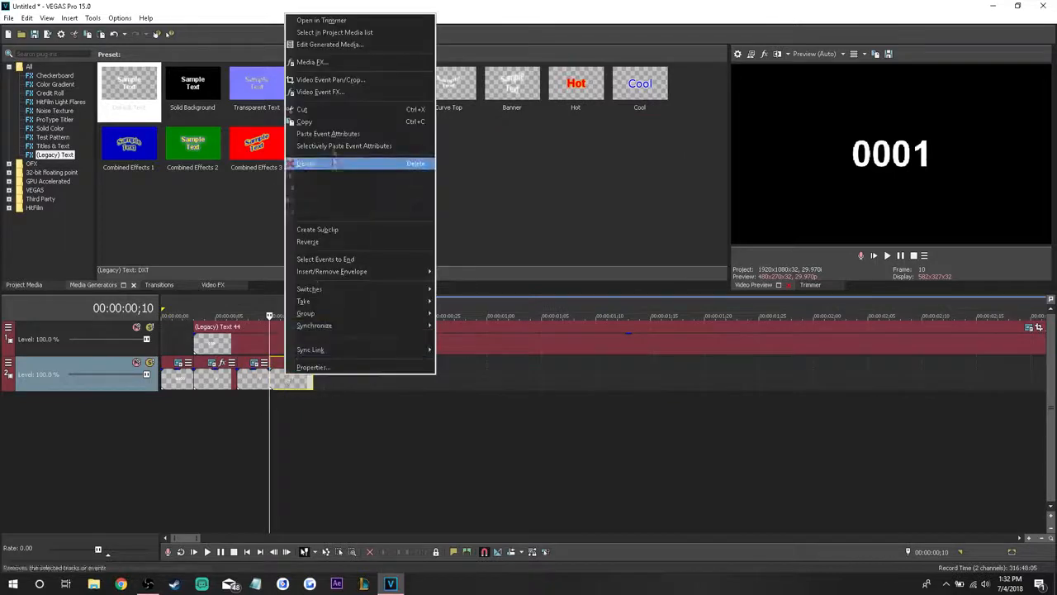
{"action": "left_click", "coordinate": [330, 80]}
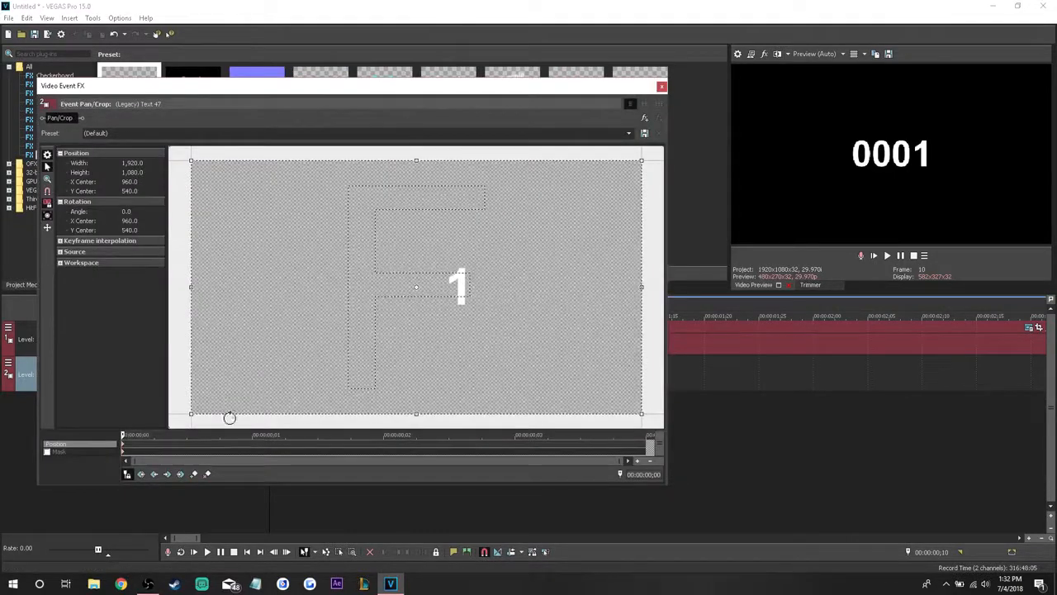
{"action": "left_click_drag", "start_coordinate": [274, 372], "coordinate": [276, 343]}
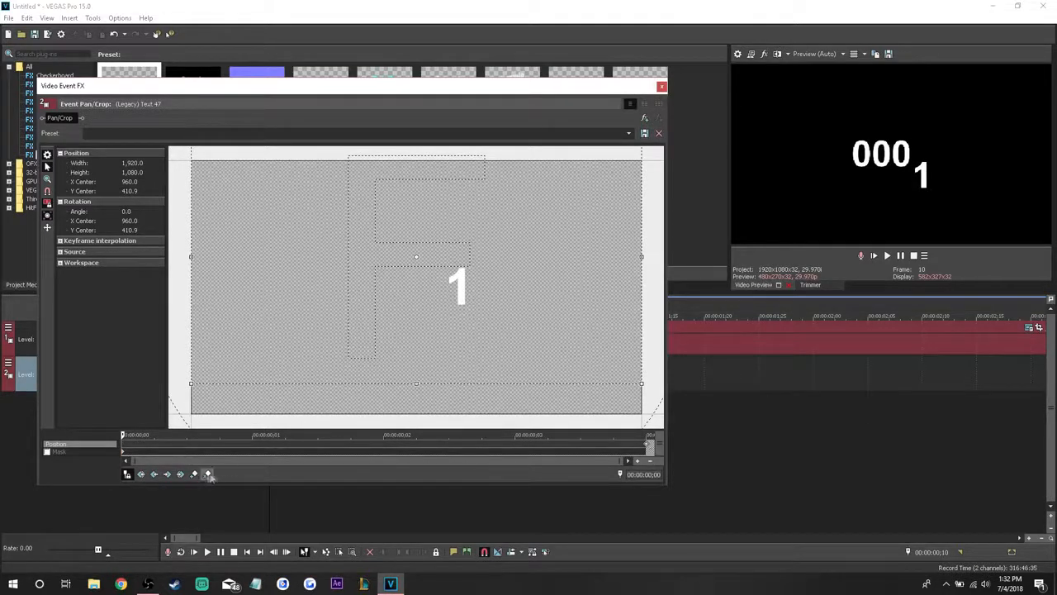
{"action": "right_click", "coordinate": [301, 344]}
{"action": "left_click", "coordinate": [314, 358]}
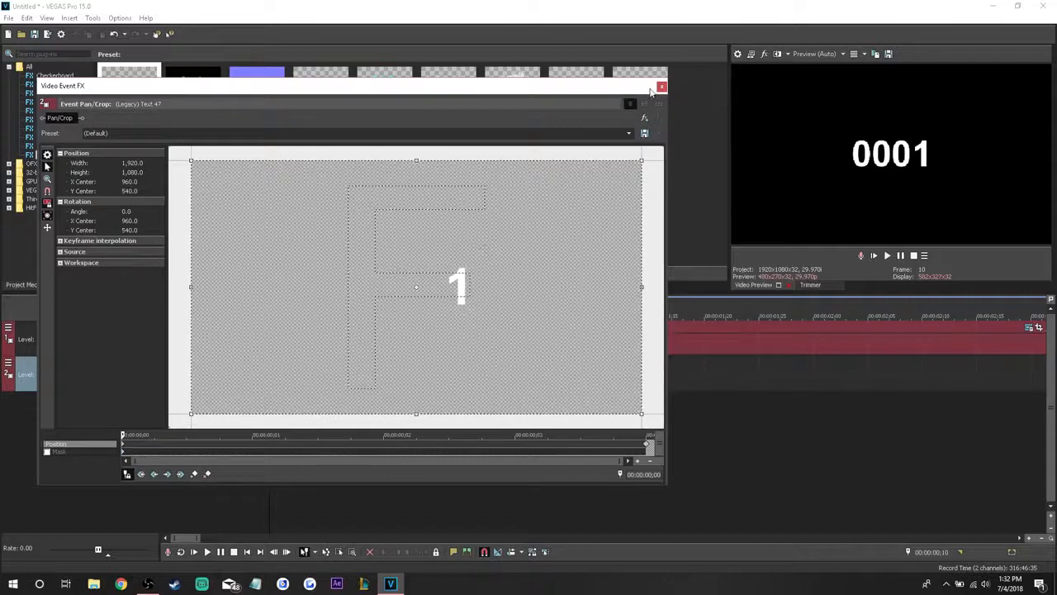
{"action": "left_click", "coordinate": [662, 86]}
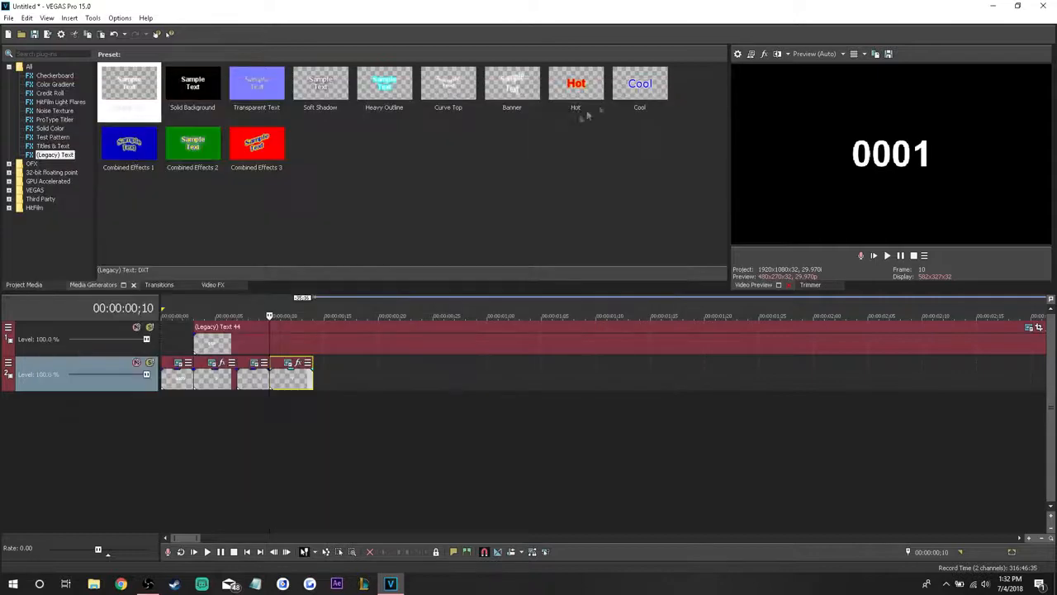
- Copy the static and moving 1 events together and paste them at frame 14 as a new copy of the source media
{"action": "left_click", "coordinate": [339, 551]}
{"action": "left_click_drag", "start_coordinate": [323, 378], "coordinate": [253, 381]}
{"action": "left_click", "coordinate": [313, 376]}
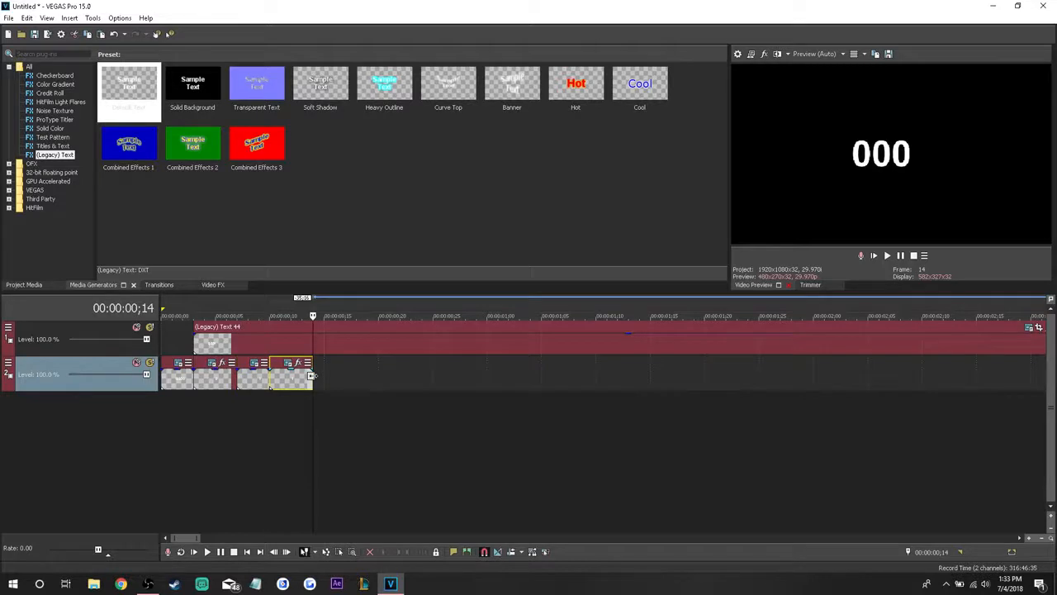
{"action": "key", "text": "ctrl+v"}
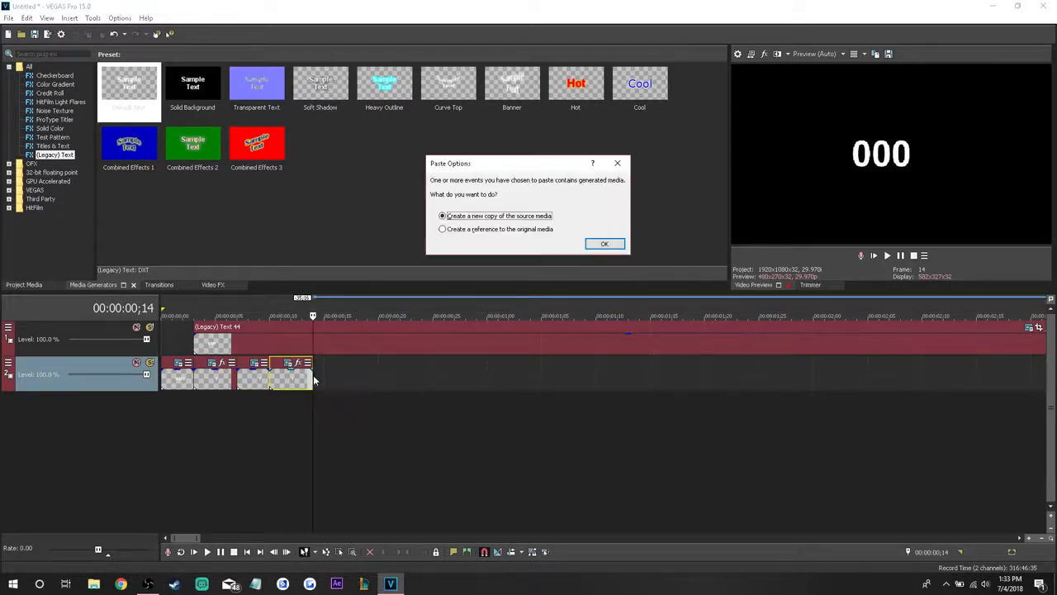
{"action": "left_click", "coordinate": [602, 242]}
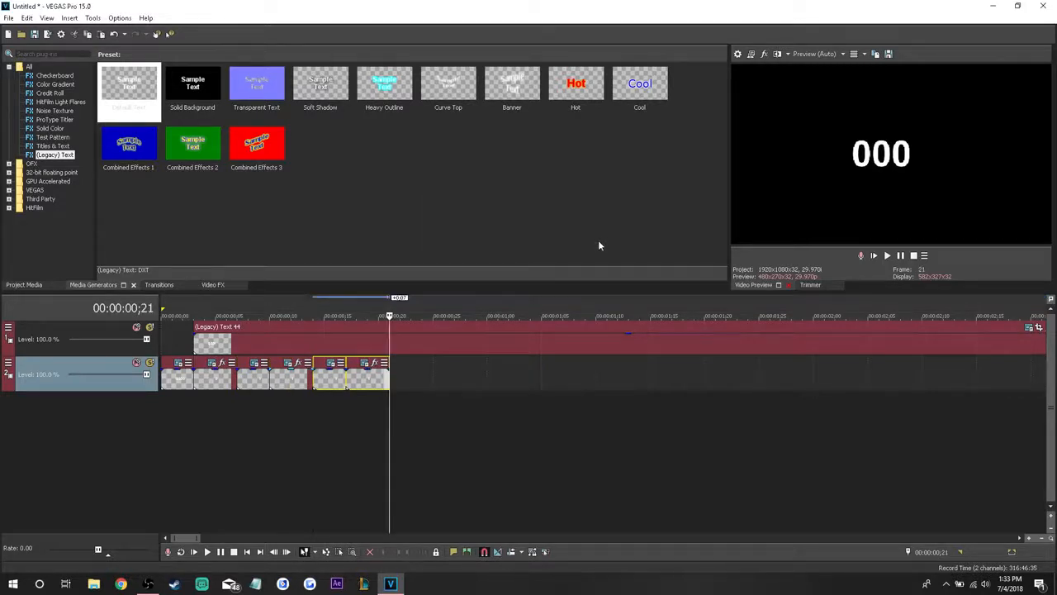
- Paste the pair of 1 events seven more times end to end up to frame 70, each as new source media
{"action": "key", "text": "ctrl+v"}
{"action": "left_click", "coordinate": [599, 241]}
{"action": "key", "text": "ctrl+v"}
{"action": "left_click", "coordinate": [598, 241]}
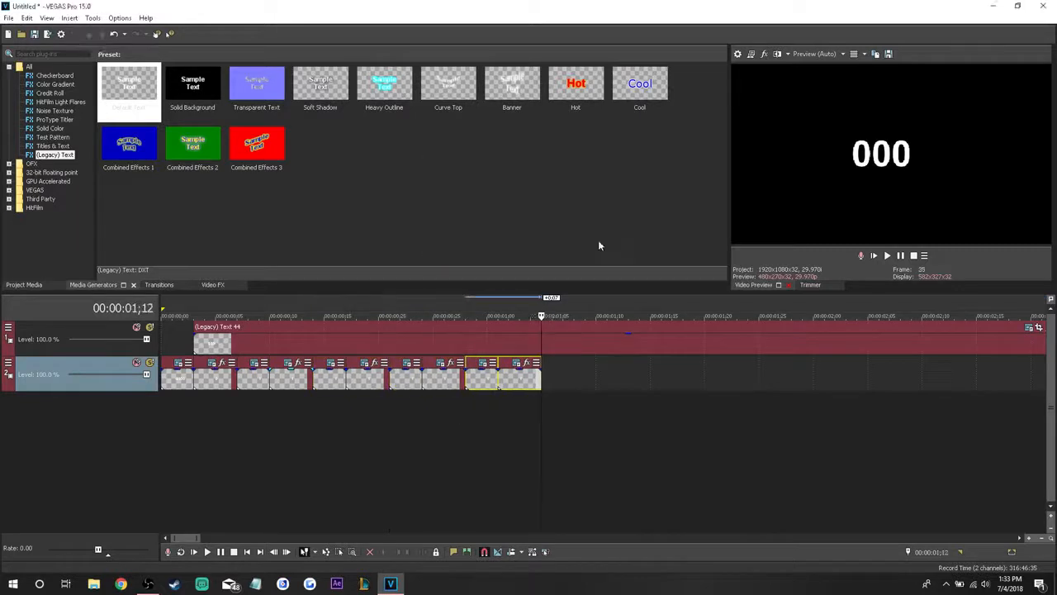
{"action": "key", "text": "ctrl+v"}
{"action": "left_click", "coordinate": [599, 241]}
{"action": "key", "text": "ctrl+v"}
{"action": "left_click", "coordinate": [599, 245]}
{"action": "key", "text": "ctrl+v"}
{"action": "left_click", "coordinate": [599, 245]}
{"action": "key", "text": "ctrl+v"}
{"action": "left_click", "coordinate": [599, 245]}
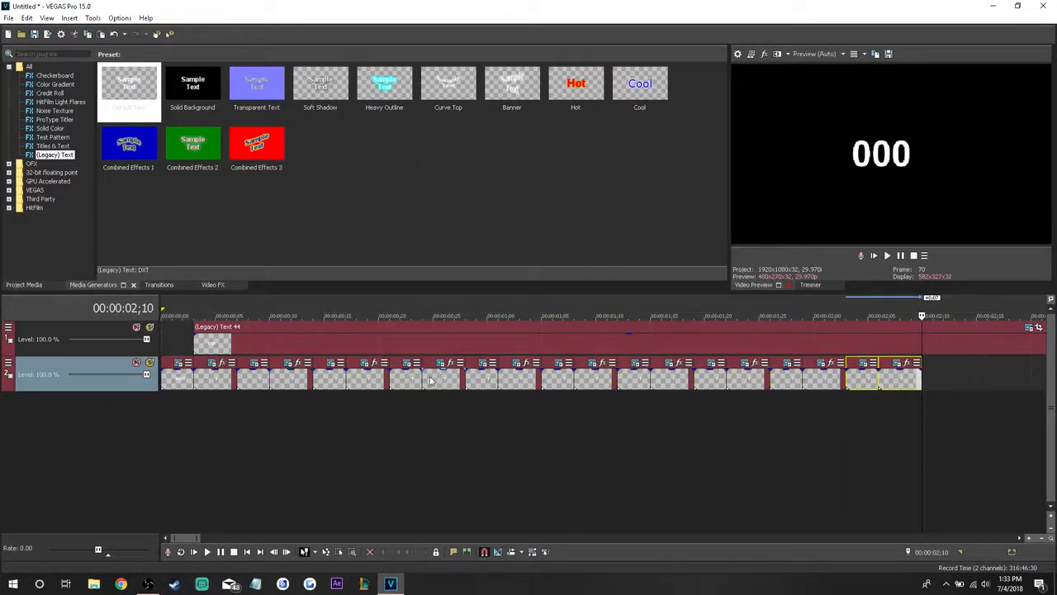
- Change the digit in the pasted event starting at frame 14 to 2
{"action": "left_click", "coordinate": [331, 362]}
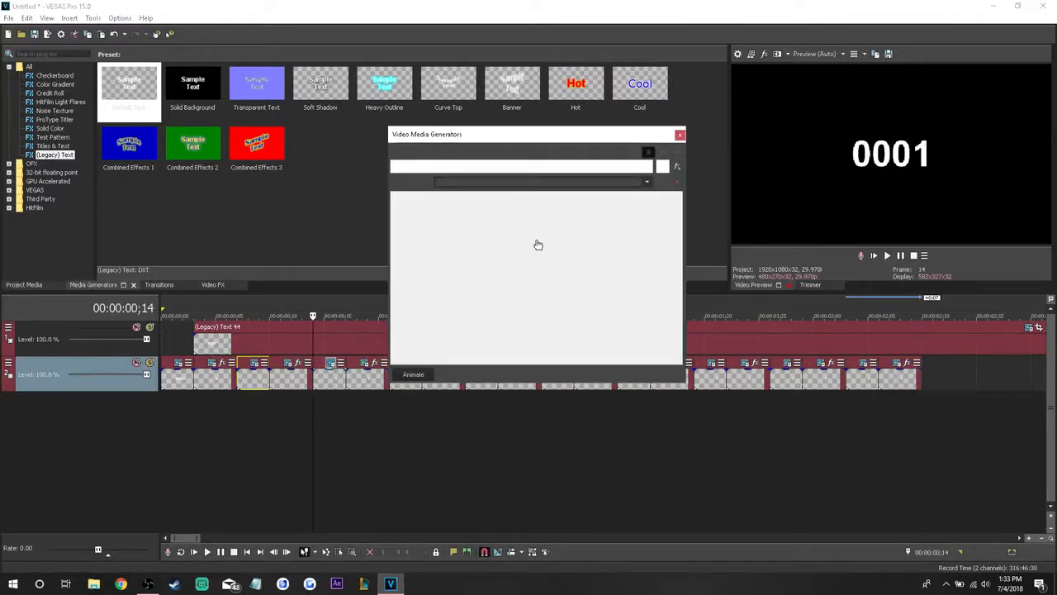
{"action": "key", "text": "BackSpace"}
{"action": "type", "text": "2"}
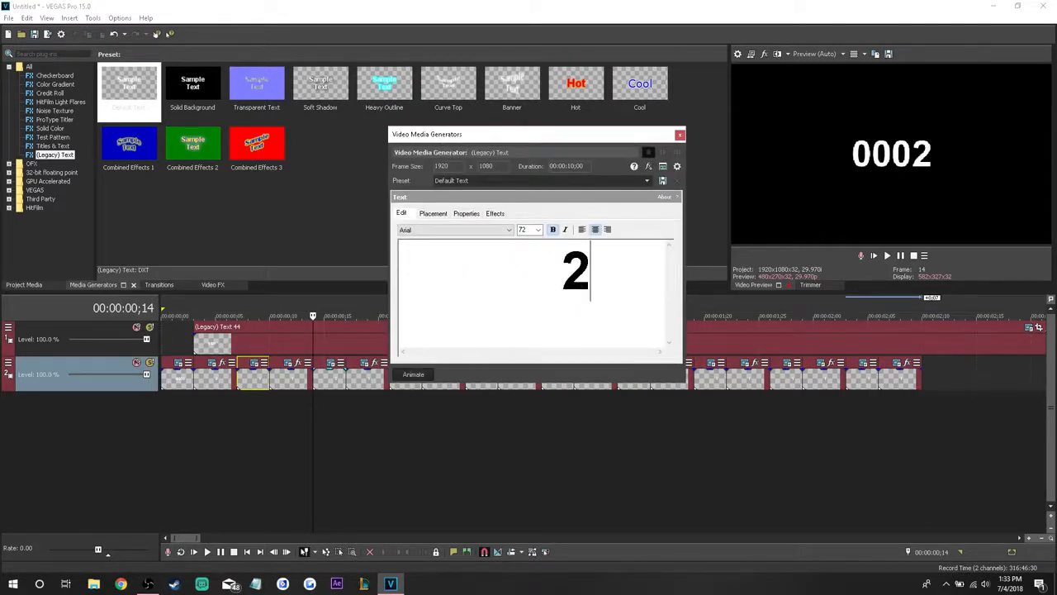
{"action": "left_click", "coordinate": [680, 137]}
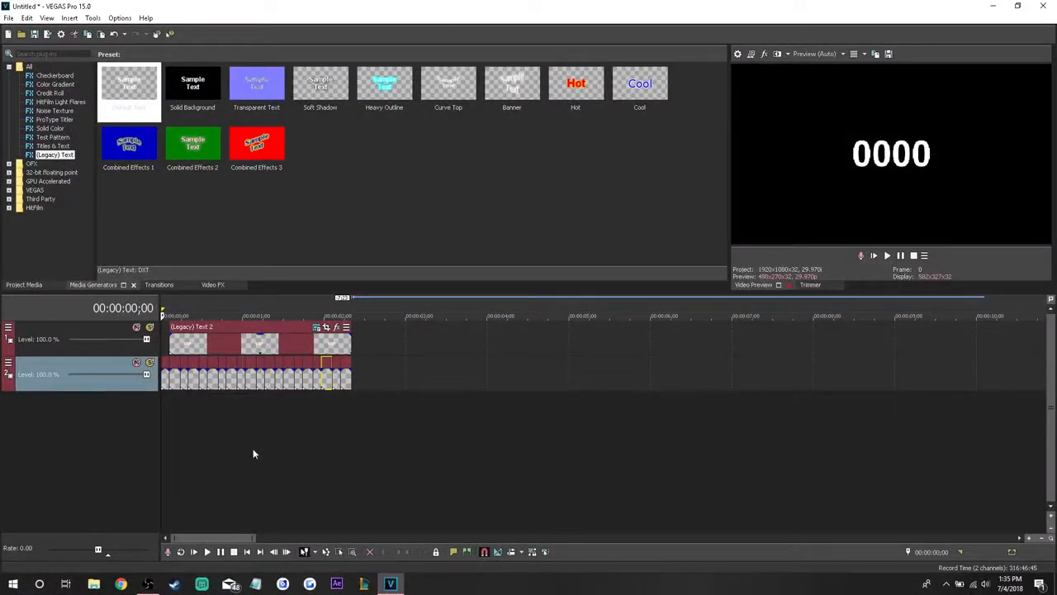
- Play the counter animation from the start of the timeline
{"action": "key", "text": "space"}
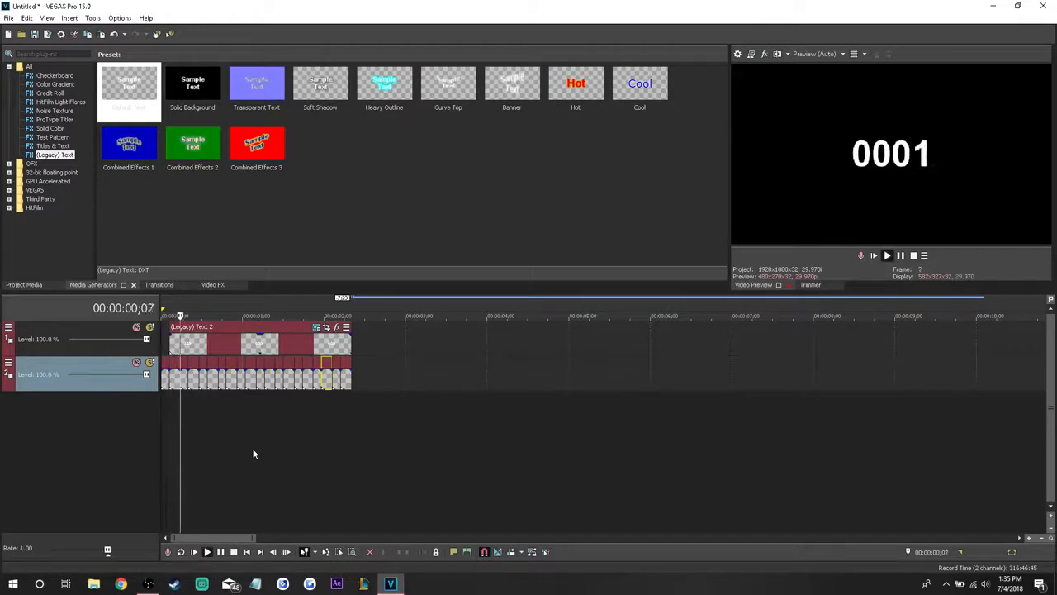
- Add a default (Legacy) Text event reading 001 on the upper track, starting at frame 70 where the first digit sequence ends
{"action": "key", "text": "Return"}
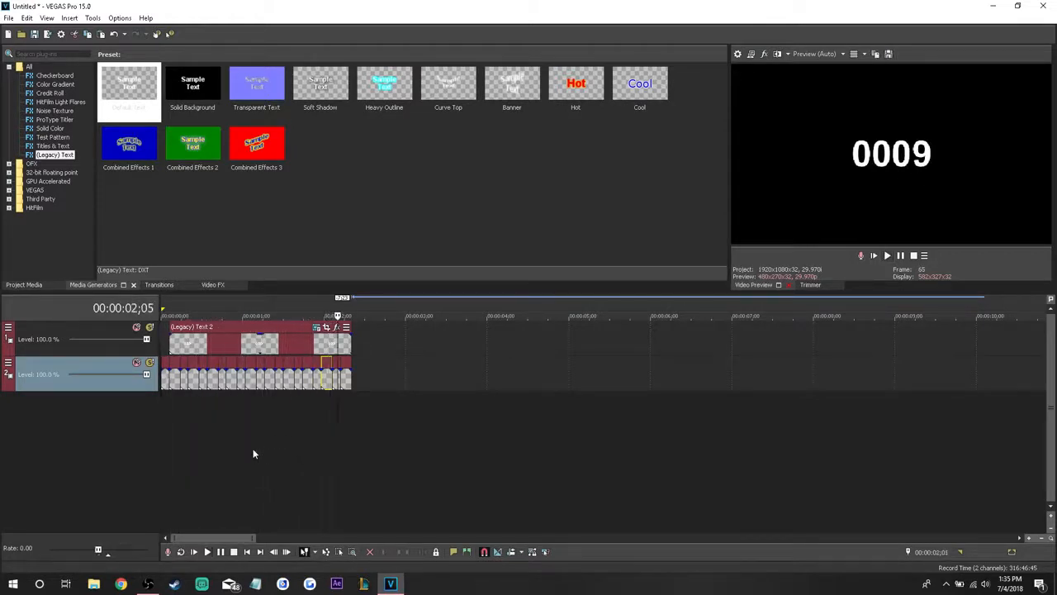
{"action": "key", "text": "Right"}
{"action": "key", "text": "Right"}
{"action": "key", "text": "Right"}
{"action": "key", "text": "Right"}
{"action": "key", "text": "Right"}
{"action": "key", "text": "Right"}
{"action": "key", "text": "Left"}
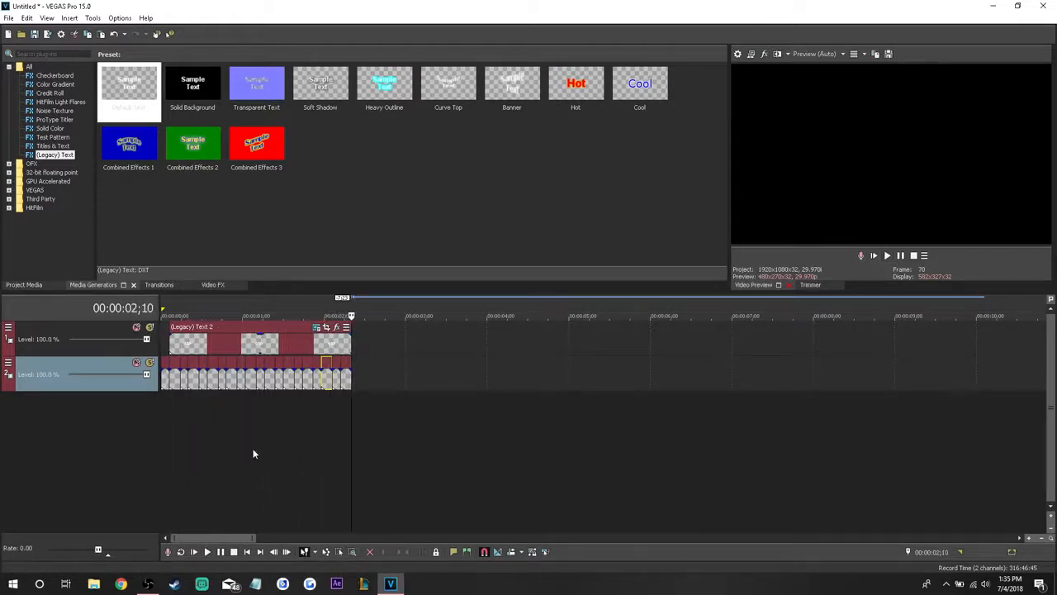
{"action": "left_click_drag", "start_coordinate": [129, 83], "coordinate": [372, 344]}
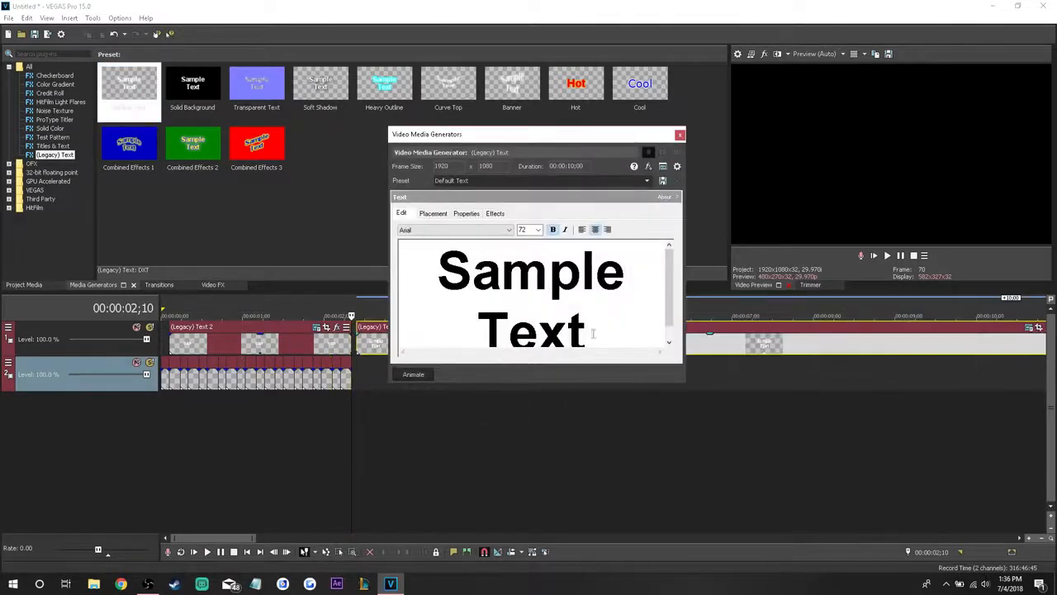
{"action": "key", "text": "ctrl+a"}
{"action": "key", "text": "Delete"}
{"action": "type", "text": "001"}
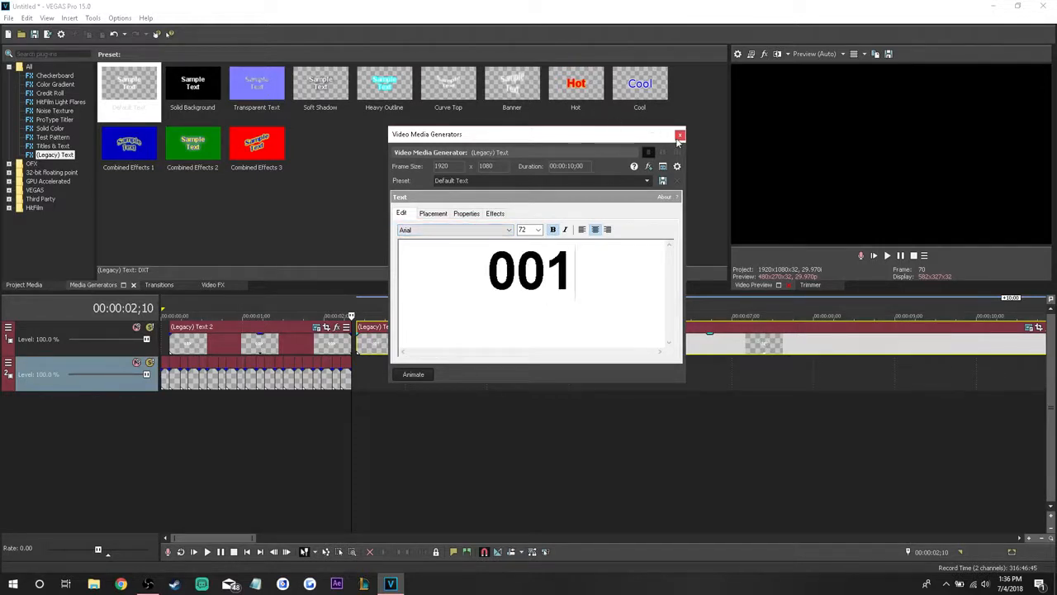
{"action": "left_click", "coordinate": [680, 135]}
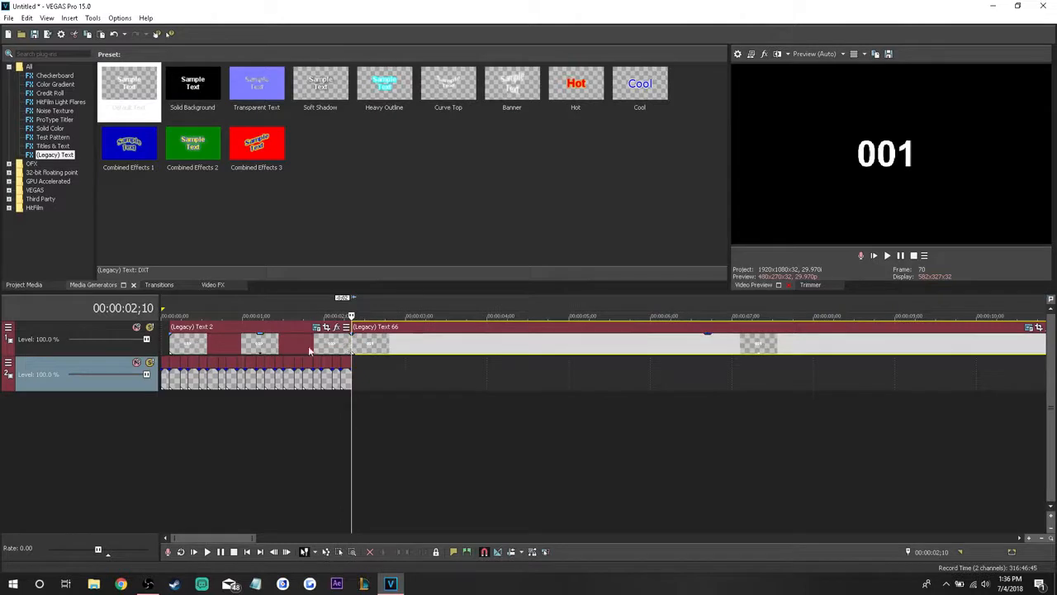
- Insert an extra video track above, move the 001 event's start to frame 66 over the counter, and align its text with the existing digits
{"action": "right_click", "coordinate": [129, 351]}
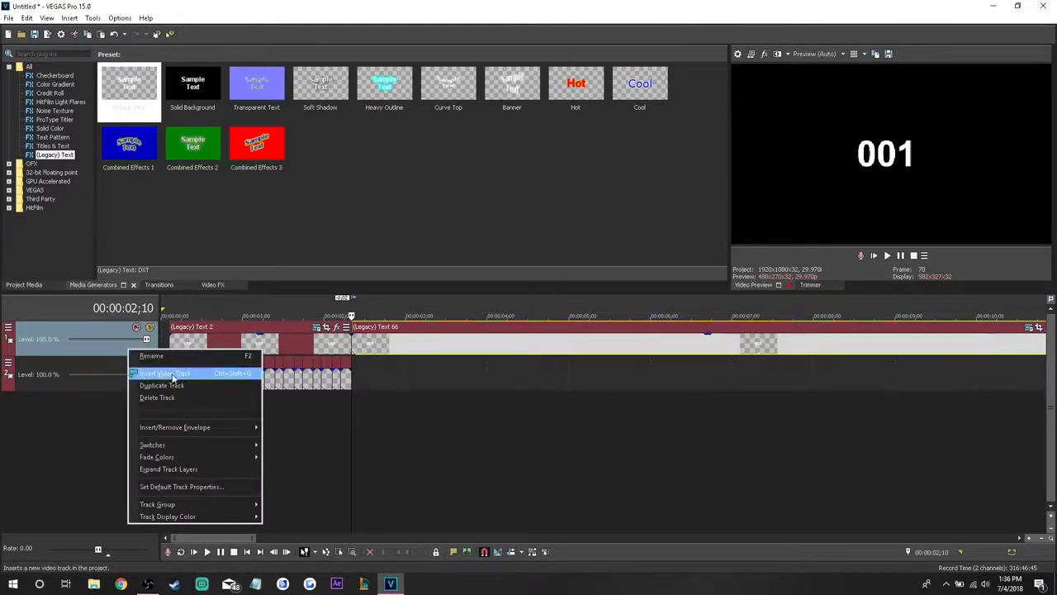
{"action": "left_click", "coordinate": [161, 373]}
{"action": "left_click_drag", "start_coordinate": [370, 347], "coordinate": [359, 346]}
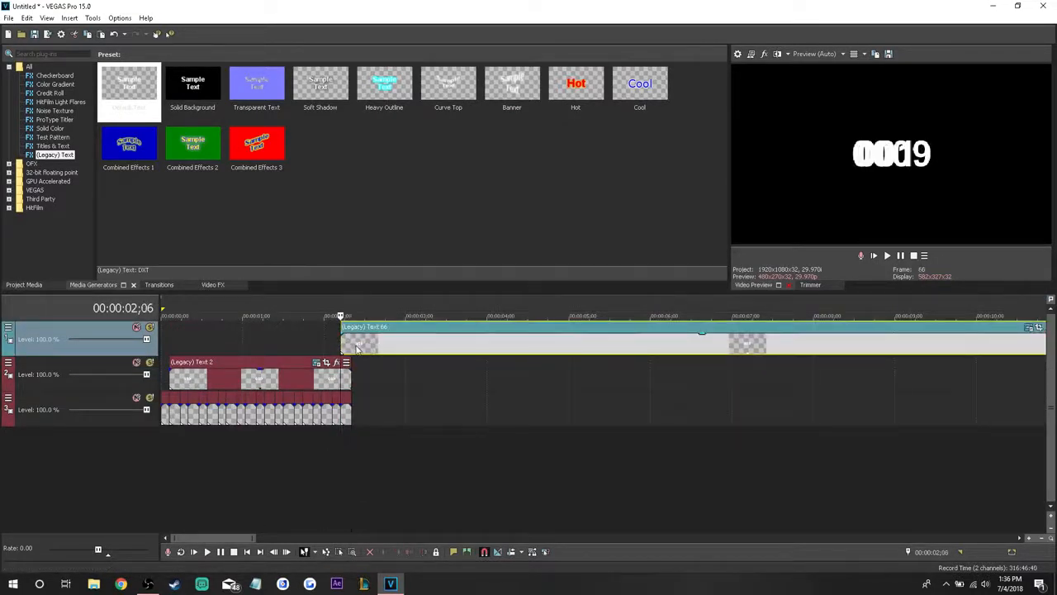
{"action": "right_click", "coordinate": [357, 351]}
{"action": "left_click", "coordinate": [425, 248]}
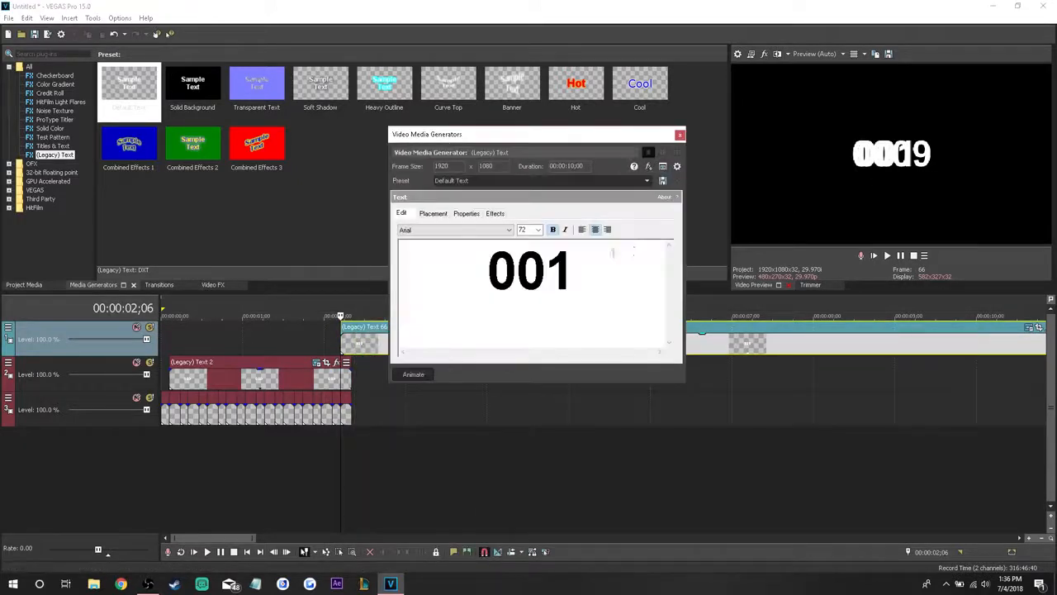
{"action": "left_click", "coordinate": [679, 133]}
- Move the 001 event back beside the first text event at frame 70 and delete the emptied extra track
{"action": "left_click_drag", "start_coordinate": [356, 340], "coordinate": [366, 370]}
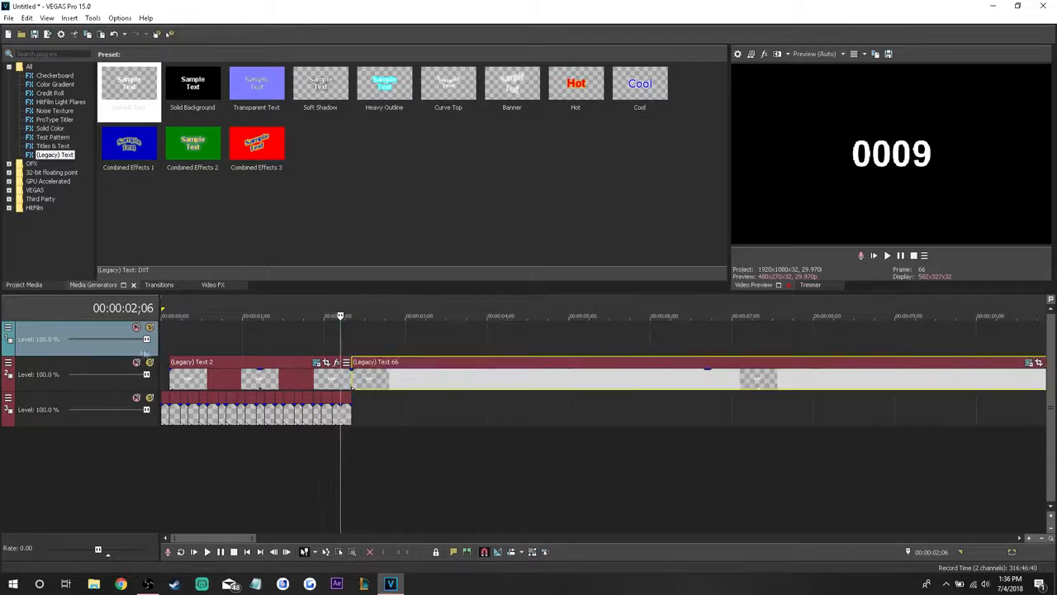
{"action": "right_click", "coordinate": [125, 346]}
{"action": "left_click", "coordinate": [154, 394]}
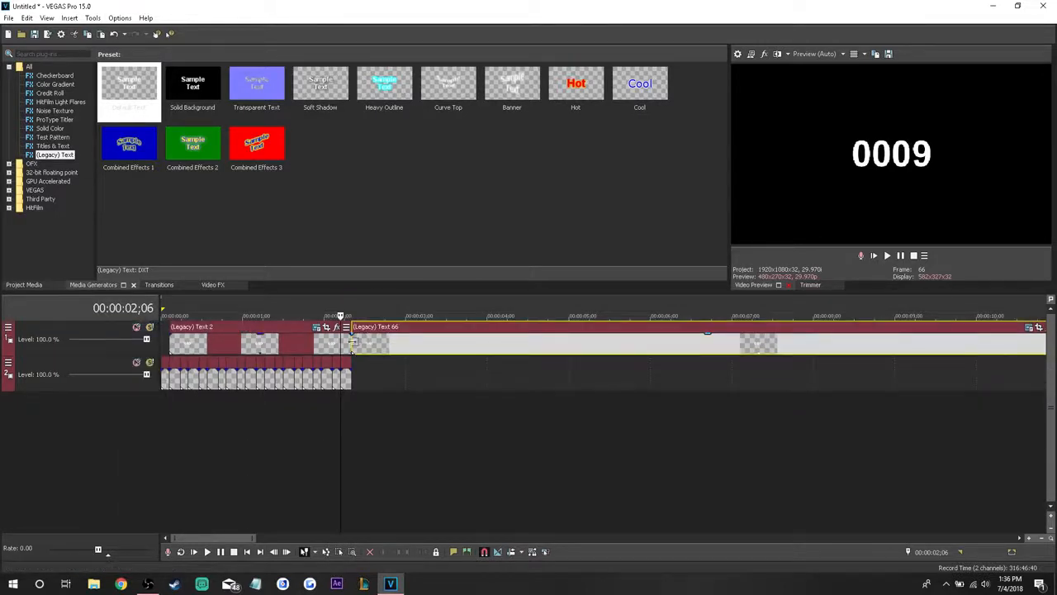
{"action": "left_click", "coordinate": [352, 343]}
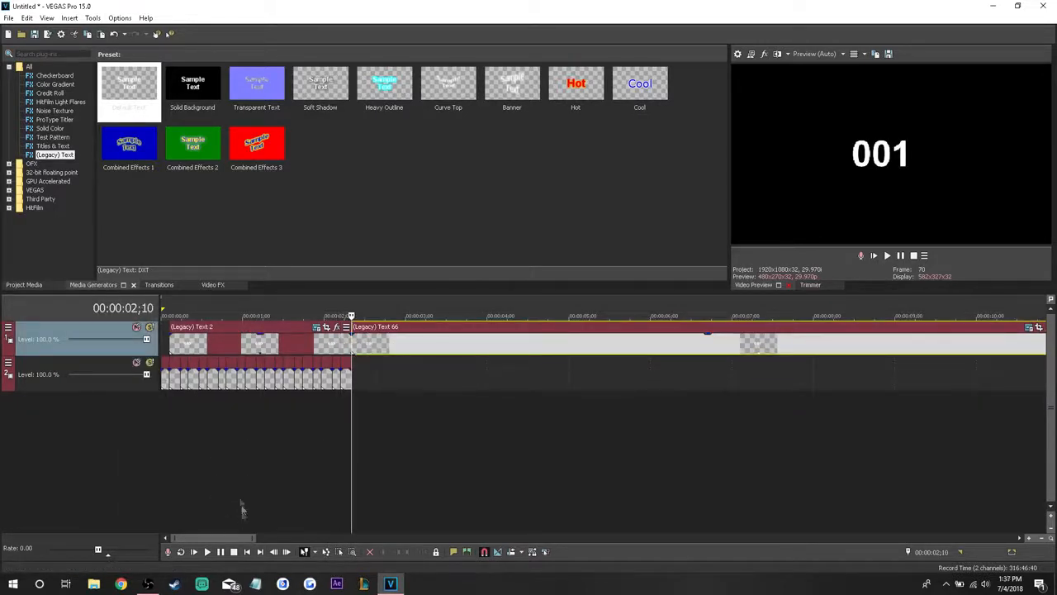
- Copy the lower track's events from frame 7 onward, paste them at frame 70 as new source media, and trim the 001 event to frame 133
{"action": "left_click", "coordinate": [180, 373]}
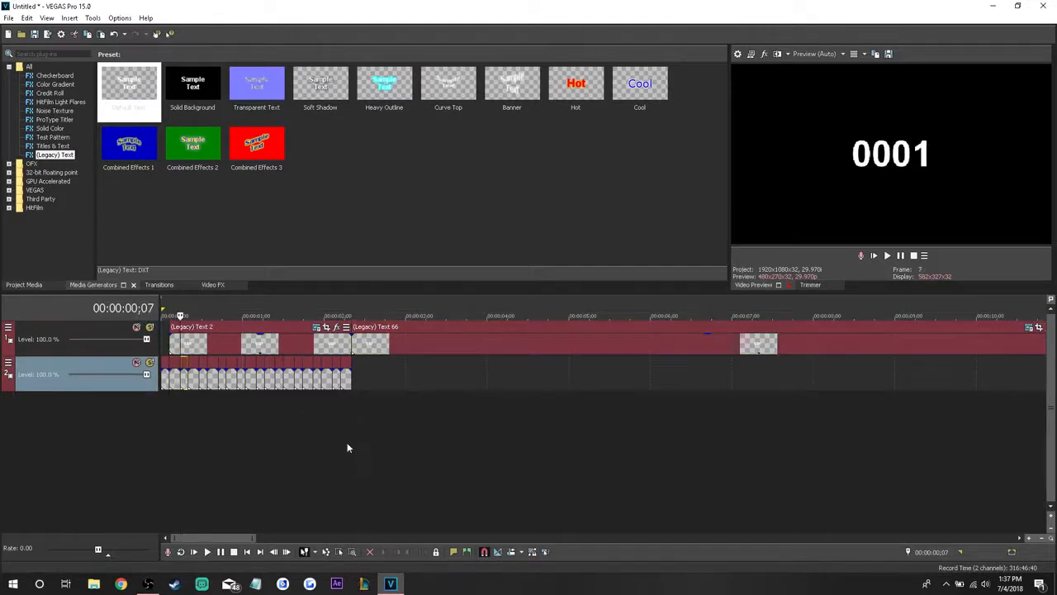
{"action": "left_click", "coordinate": [339, 552]}
{"action": "left_click_drag", "start_coordinate": [364, 387], "coordinate": [187, 380]}
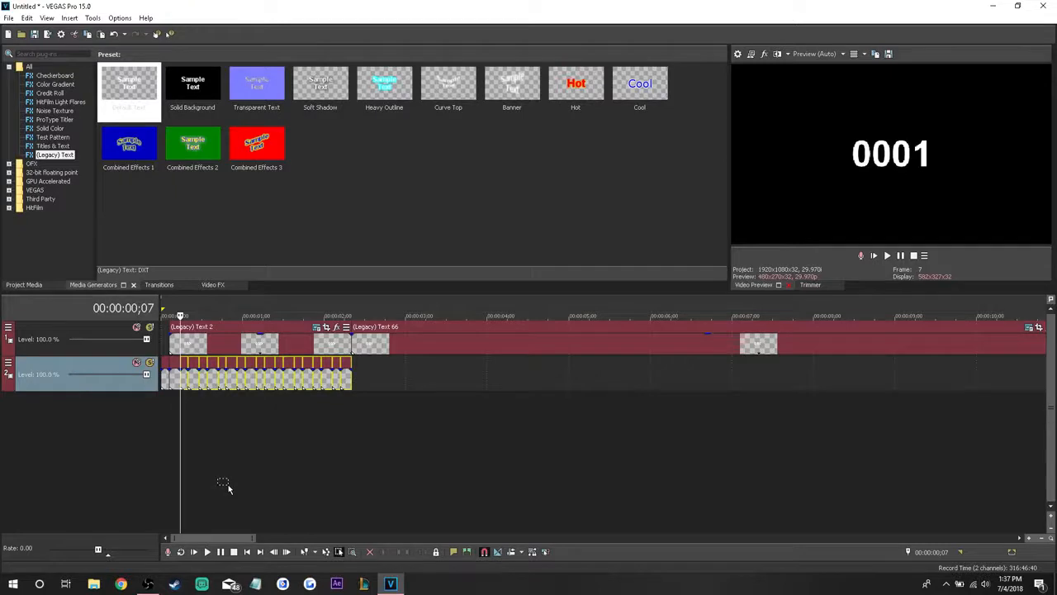
{"action": "left_click", "coordinate": [350, 378]}
{"action": "key", "text": "ctrl+v"}
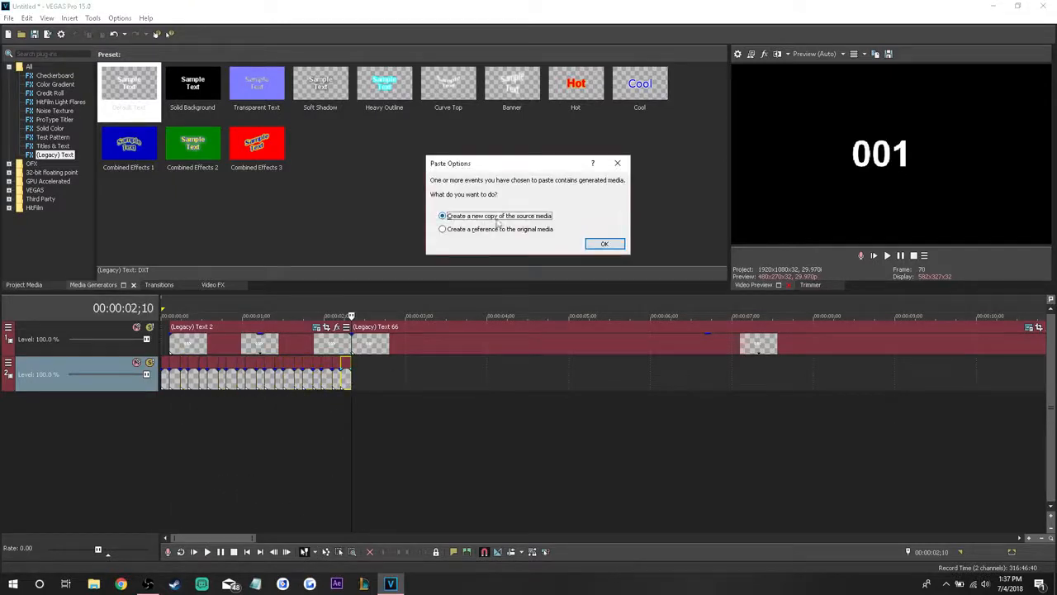
{"action": "left_click", "coordinate": [604, 244]}
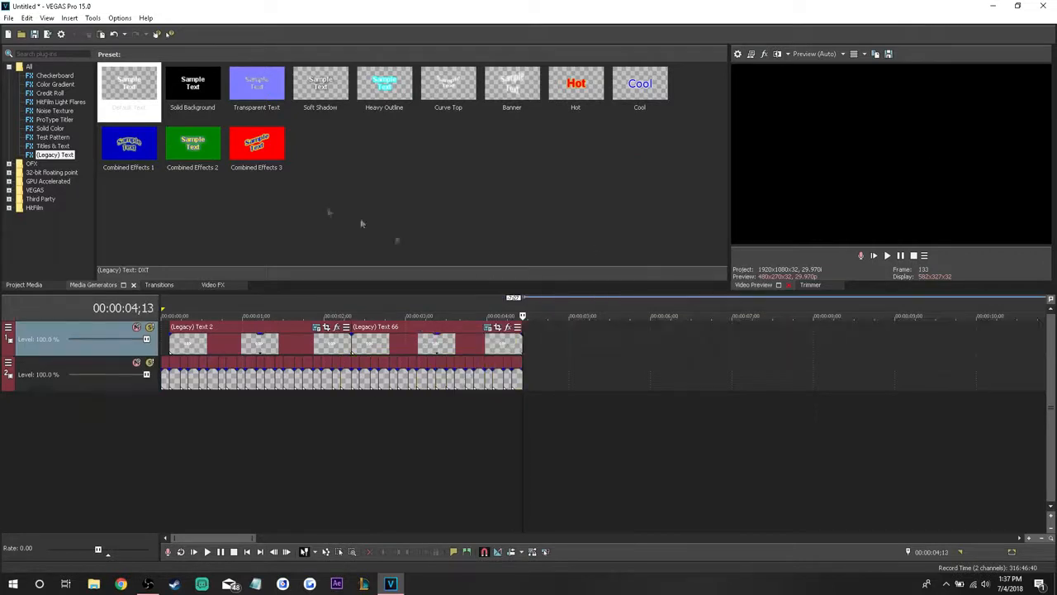
- Copy the 001 event together with the digit events from frames 70 to 133, and paste them at frame 133 as new source media
{"action": "left_click", "coordinate": [339, 551]}
{"action": "left_click_drag", "start_coordinate": [549, 340], "coordinate": [352, 389]}
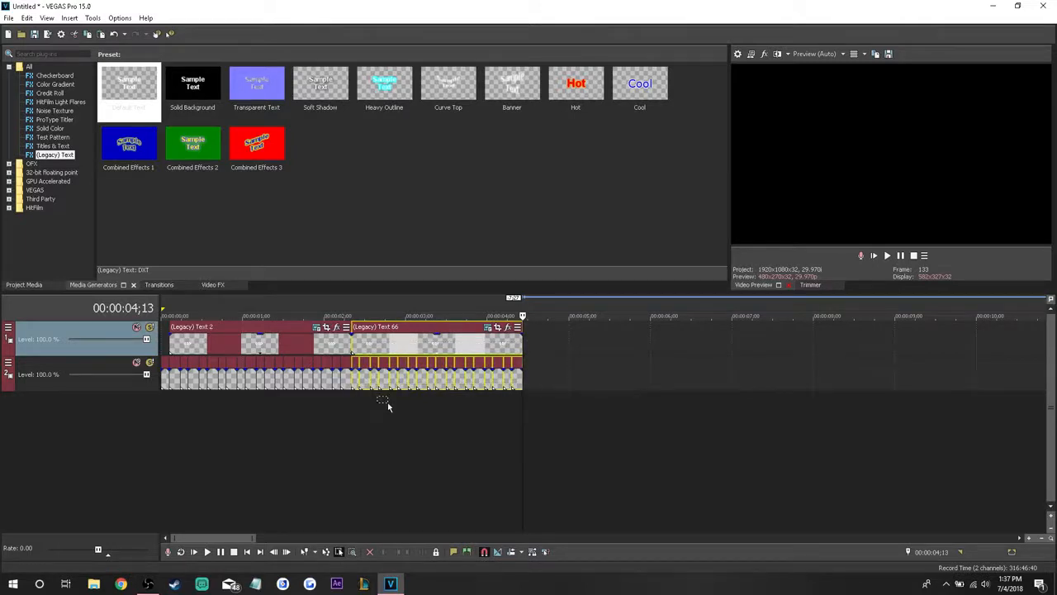
{"action": "left_click", "coordinate": [302, 552]}
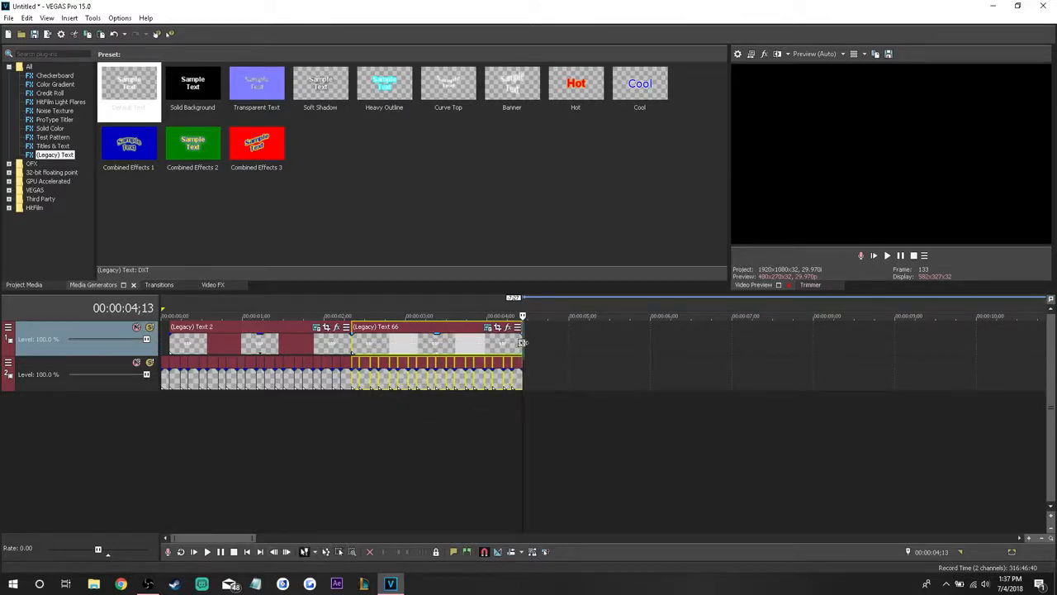
{"action": "key", "text": "ctrl+v"}
{"action": "left_click", "coordinate": [598, 243]}
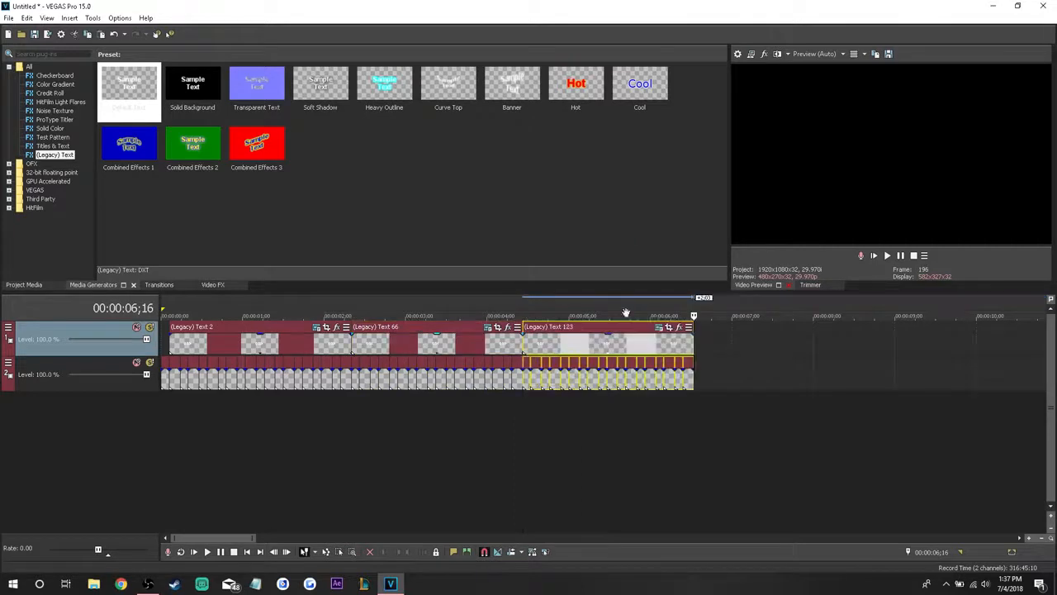
- Change the pasted upper-track text at frame 133 to 003 and play the counter from the start
{"action": "left_click", "coordinate": [659, 327]}
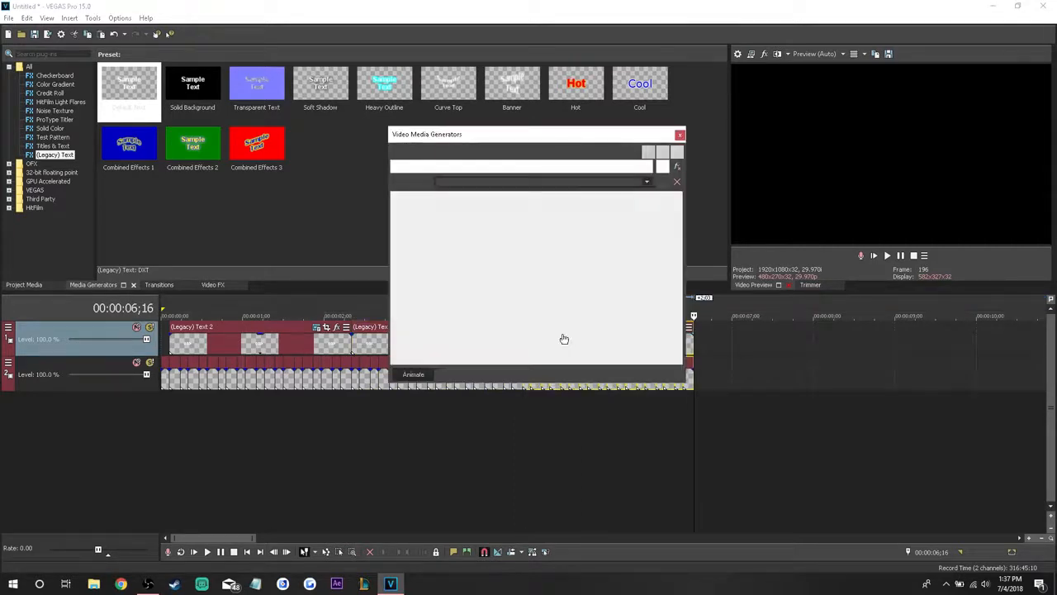
{"action": "key", "text": "BackSpace"}
{"action": "type", "text": "3"}
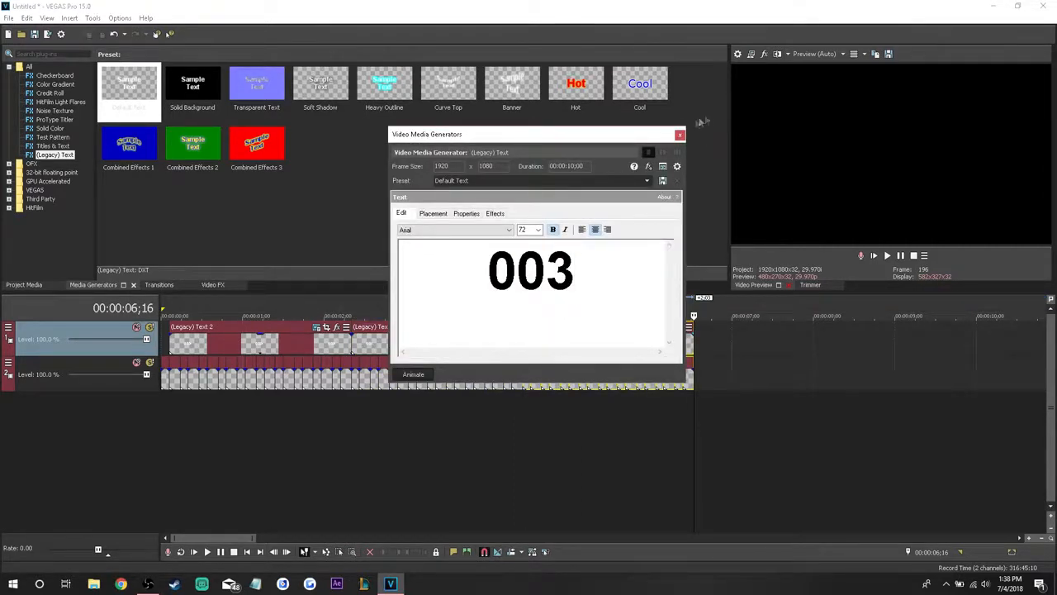
{"action": "left_click", "coordinate": [679, 134]}
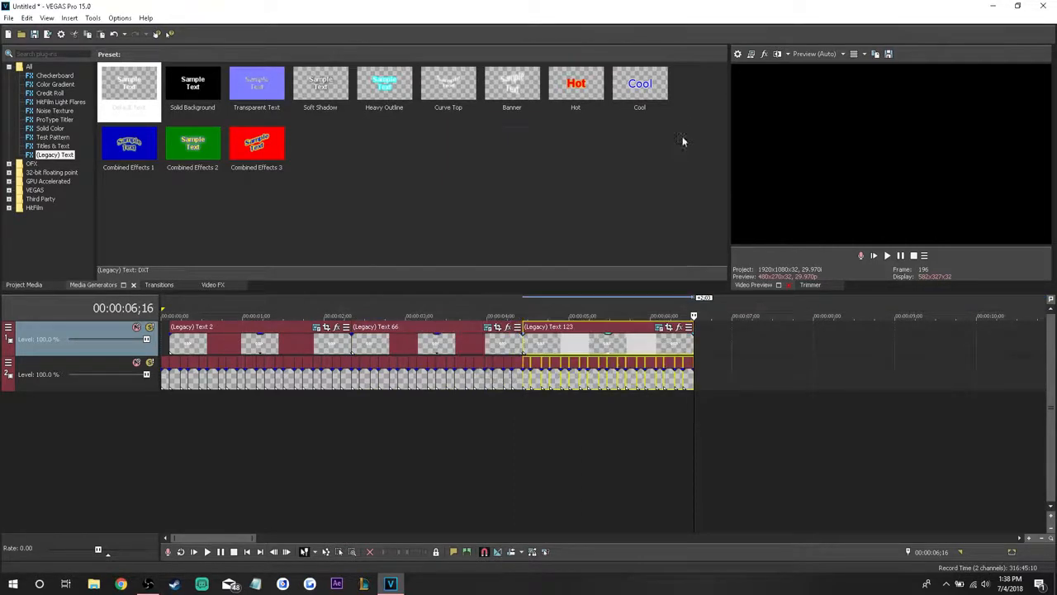
{"action": "left_click", "coordinate": [247, 552]}
{"action": "left_click", "coordinate": [207, 552]}
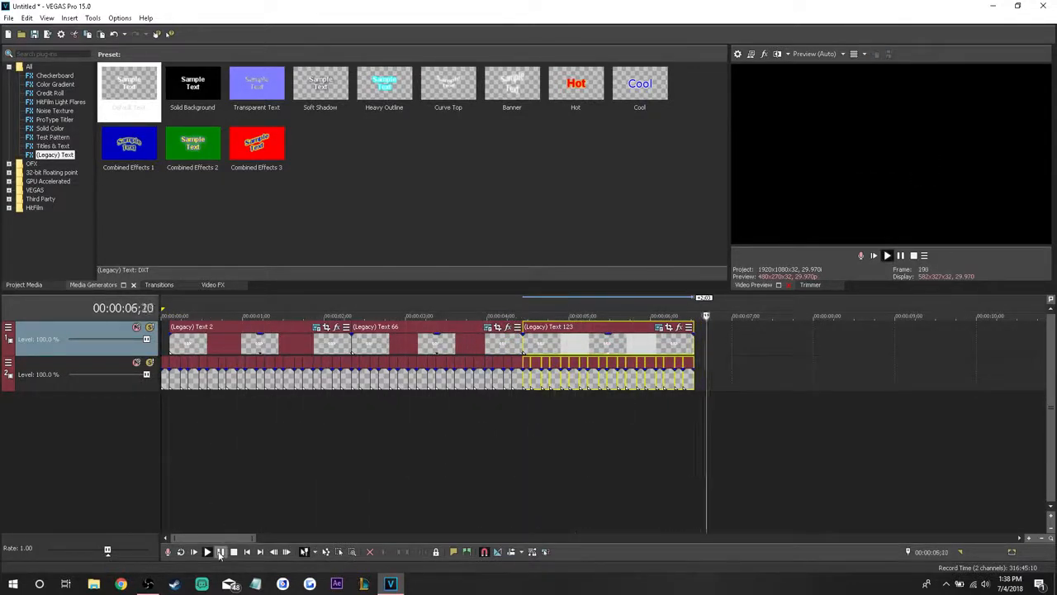
- Change the upper-track text event starting at frame 133 to 002 and play the counter from that frame
{"action": "left_click", "coordinate": [524, 345]}
{"action": "left_click", "coordinate": [658, 326]}
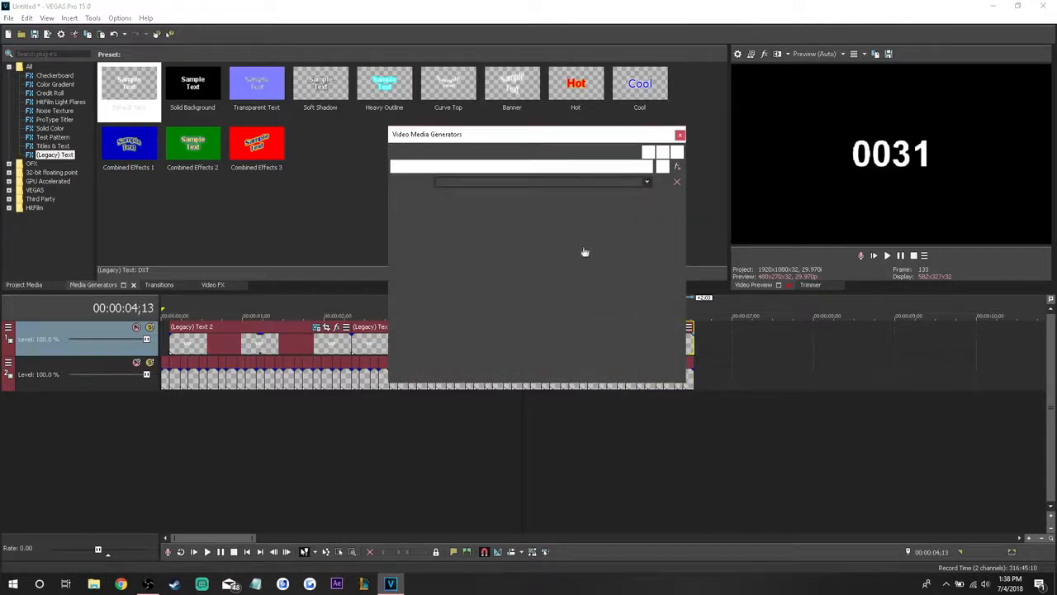
{"action": "key", "text": "BackSpace"}
{"action": "type", "text": "2"}
{"action": "left_click", "coordinate": [679, 134]}
{"action": "key", "text": "space"}
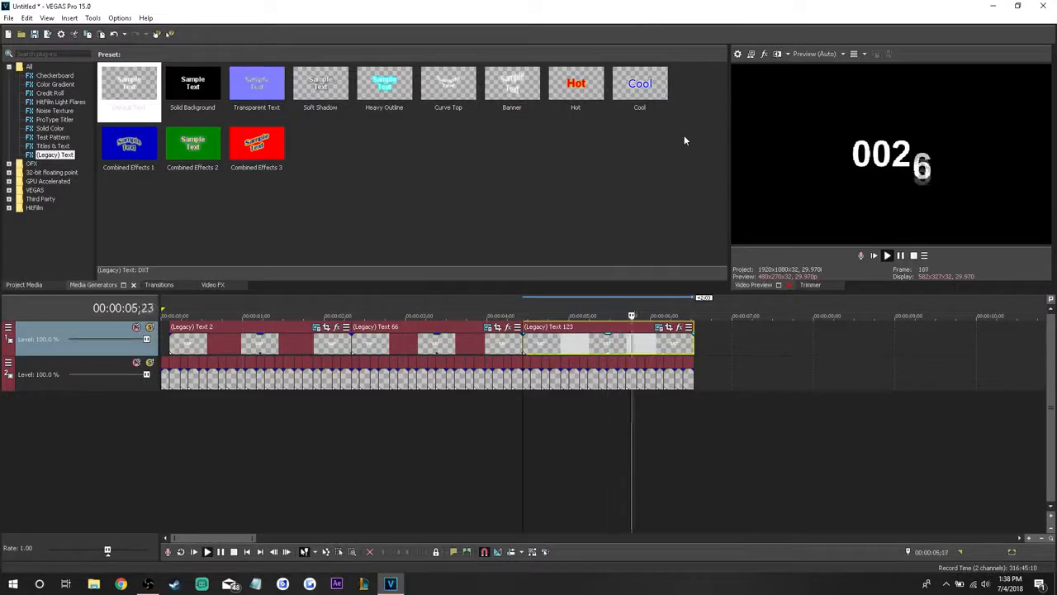